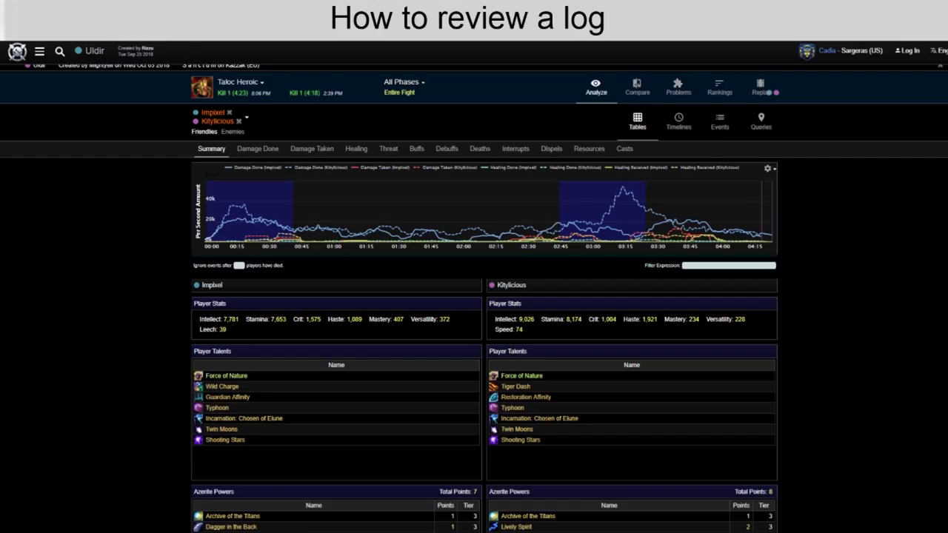
Scroll past stats, talents and Azerite Powers to the Player Gear, Damage Done and Healing Done panels.
scroll(153, 143, "up", 1)
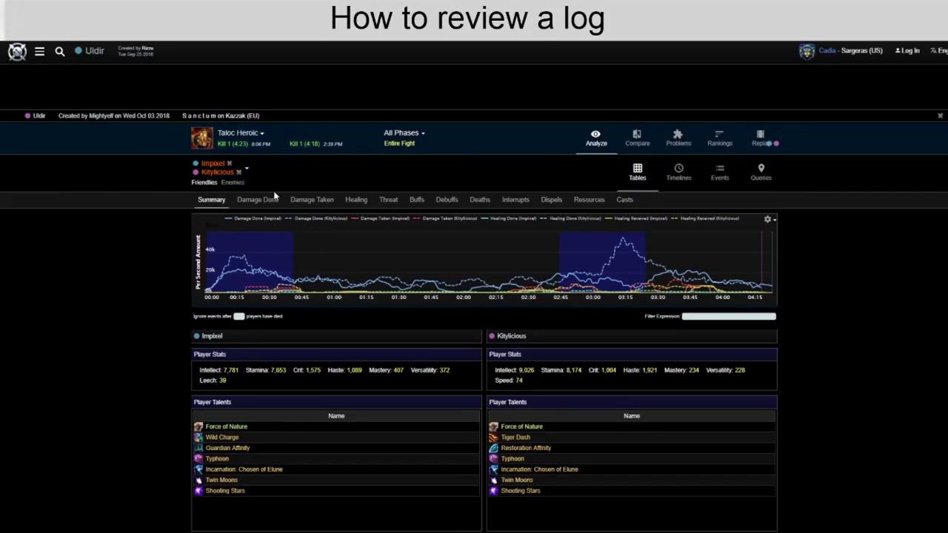
scroll(127, 195, "down", 2)
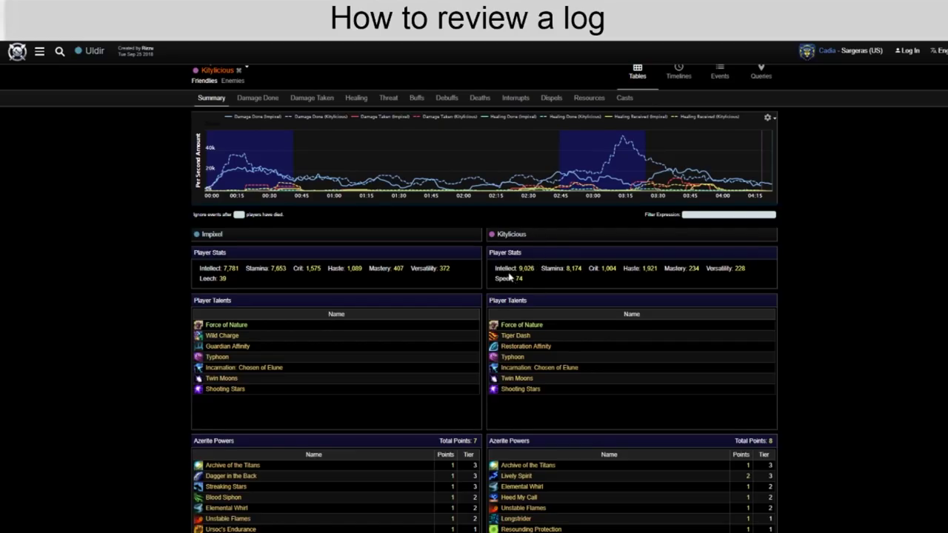
scroll(451, 259, "down", 1)
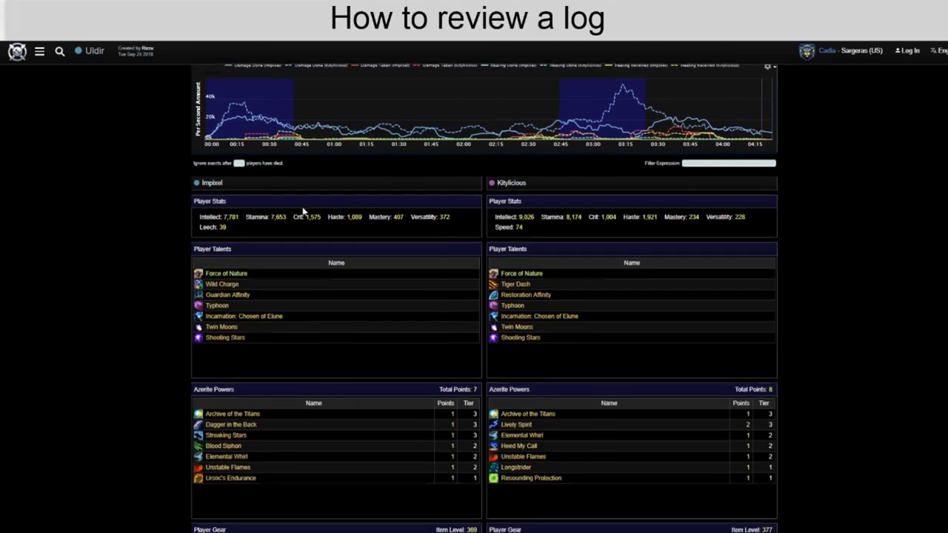
scroll(299, 212, "down", 1)
scroll(192, 194, "down", 1)
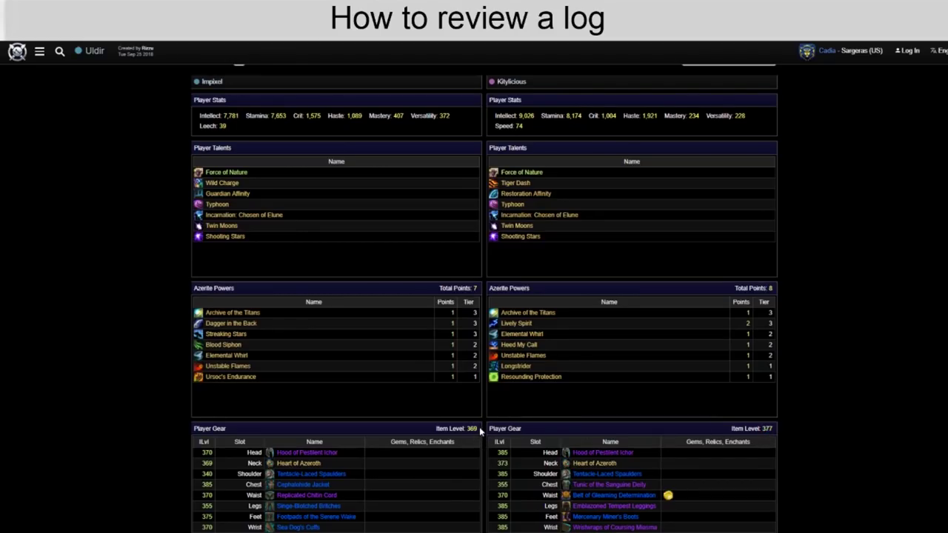
scroll(491, 416, "down", 1)
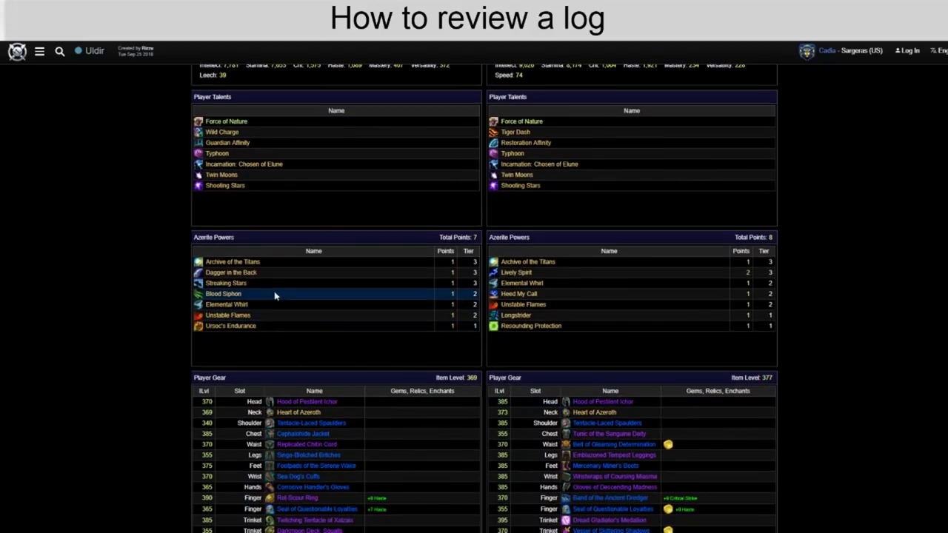
mouse_move(527, 273)
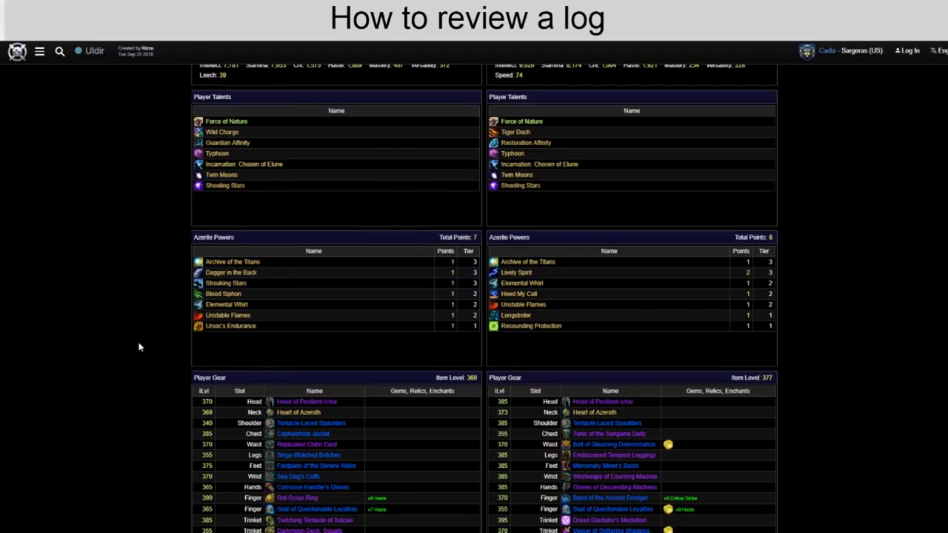
scroll(135, 337, "down", 1)
scroll(131, 330, "down", 1)
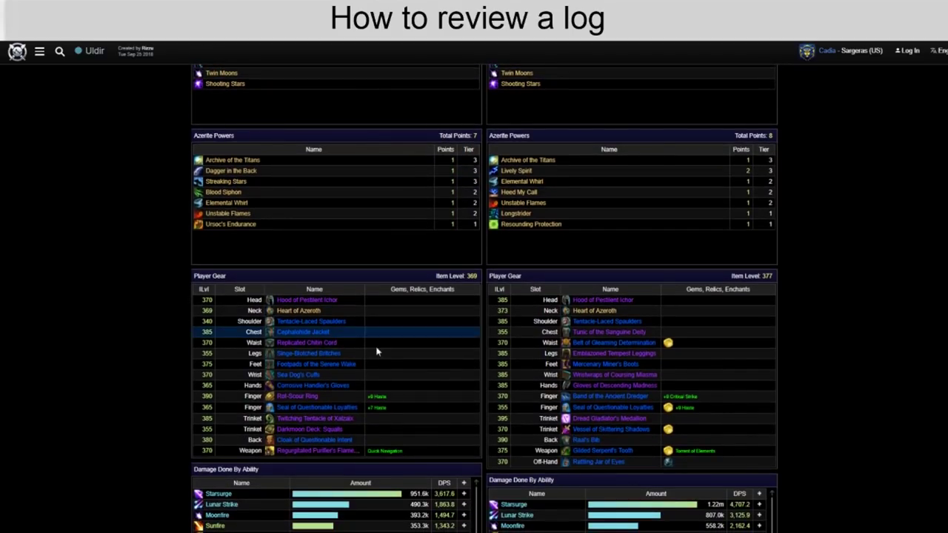
mouse_move(590, 303)
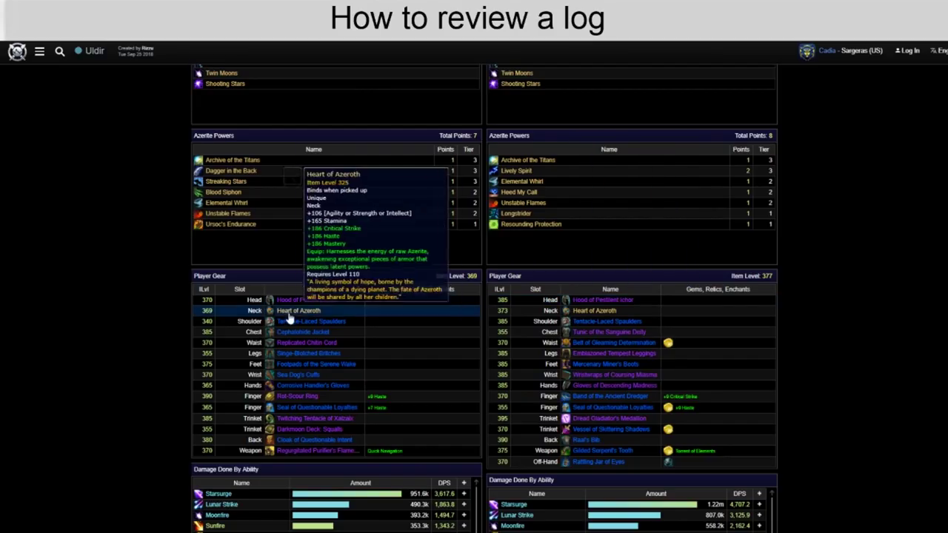
mouse_move(197, 175)
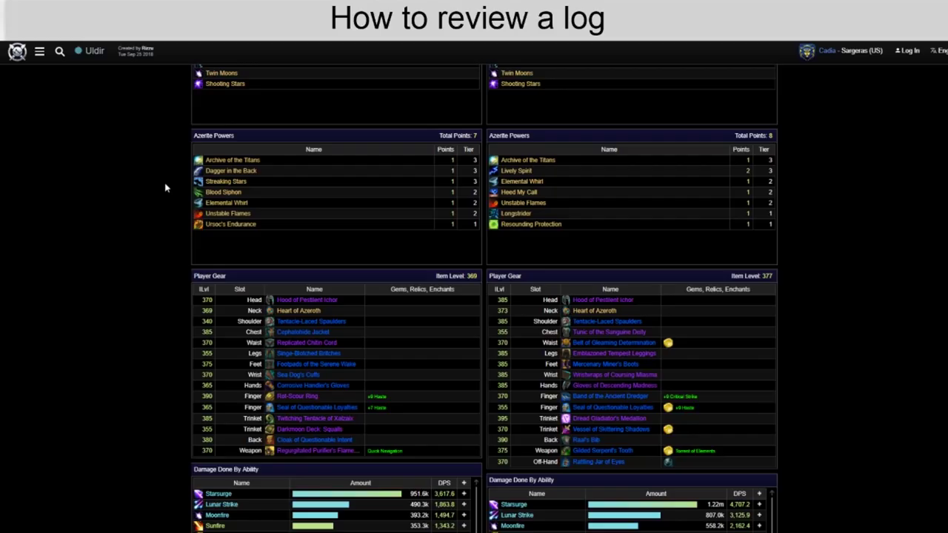
scroll(166, 188, "down", 1)
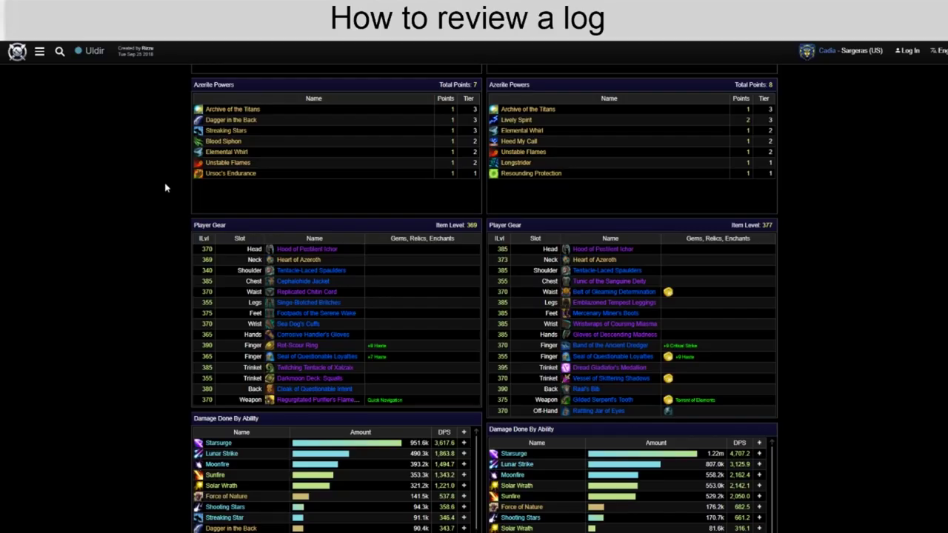
scroll(166, 188, "down", 3)
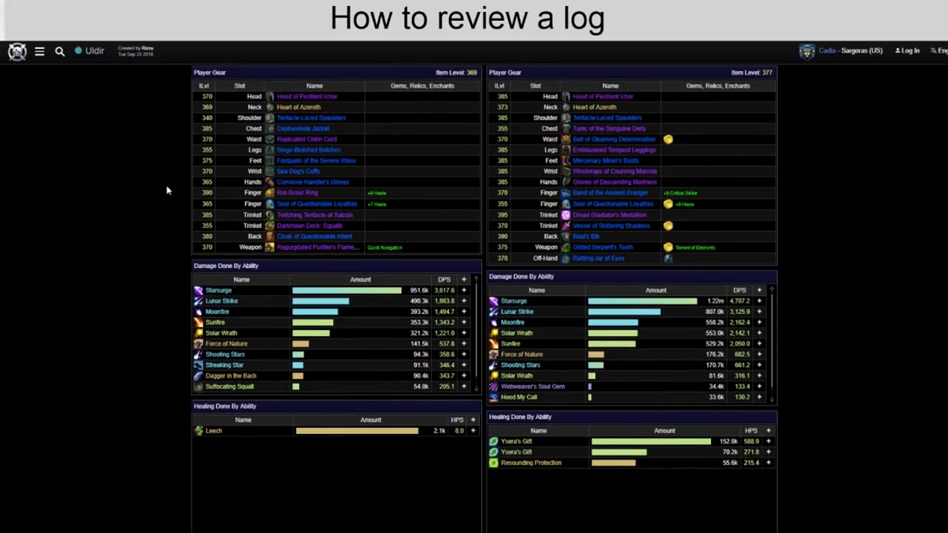
Go from Damage Done back to the Summary comparison and scroll up to Player Stats.
scroll(166, 191, "up", 10)
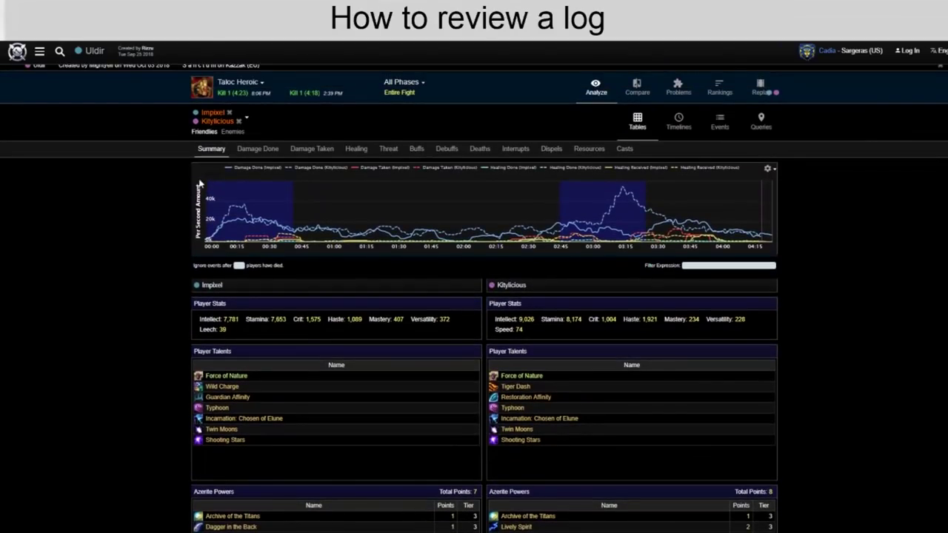
left_click(264, 150)
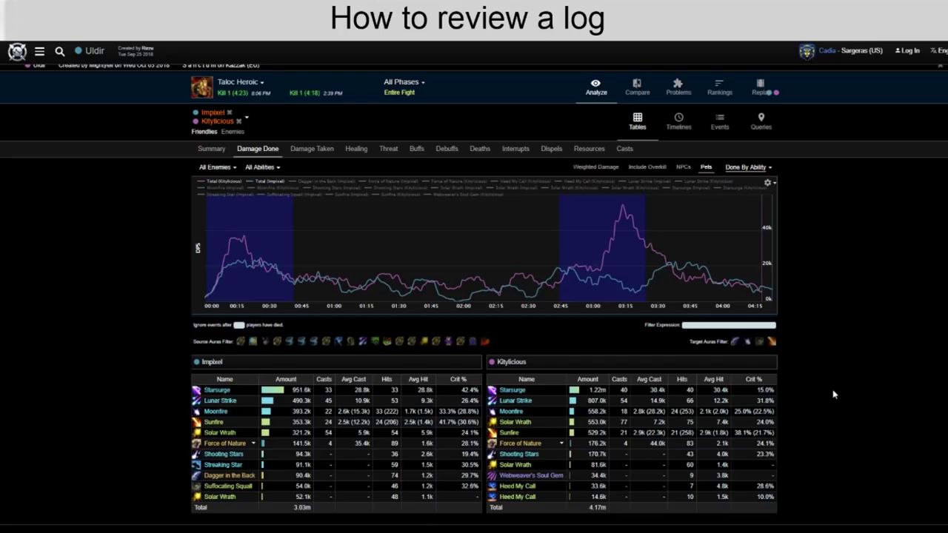
left_click(211, 148)
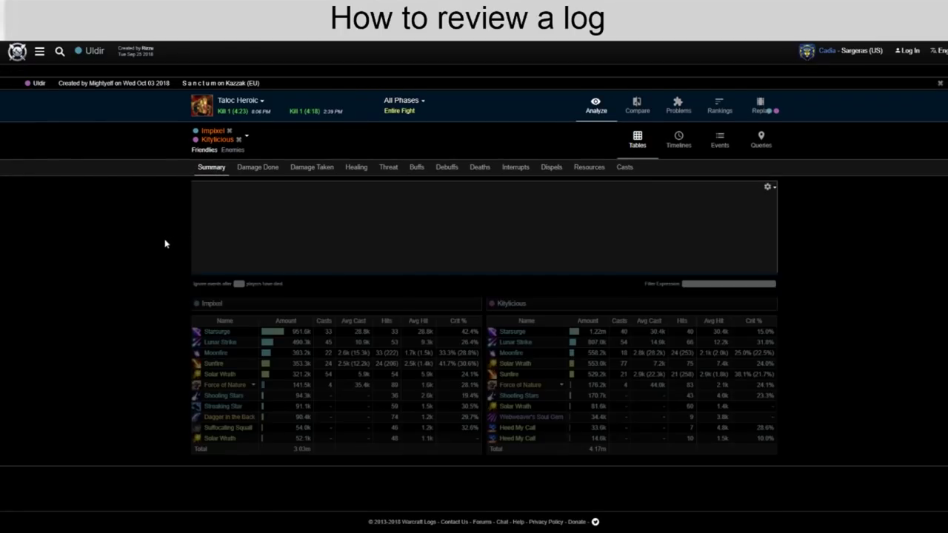
scroll(159, 244, "down", 5)
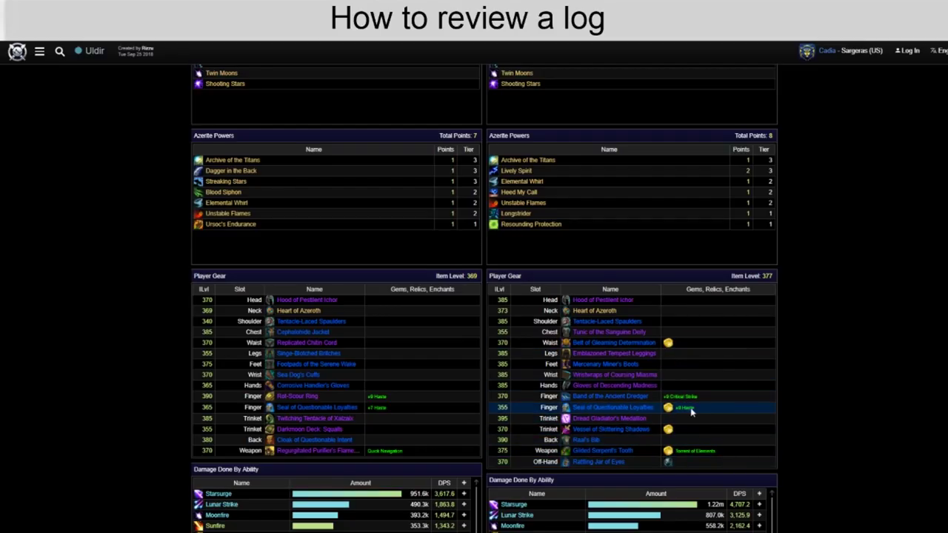
scroll(691, 412, "up", 3)
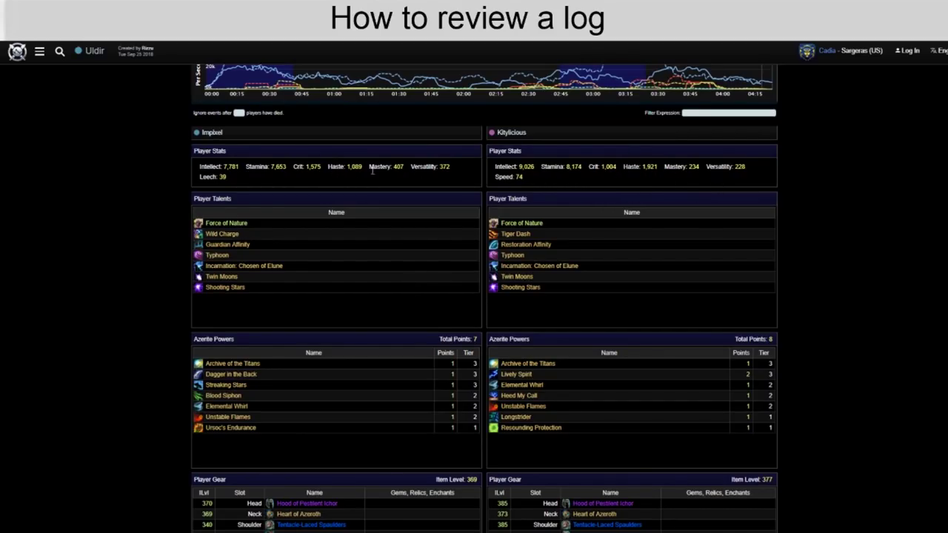
scroll(836, 218, "up", 1)
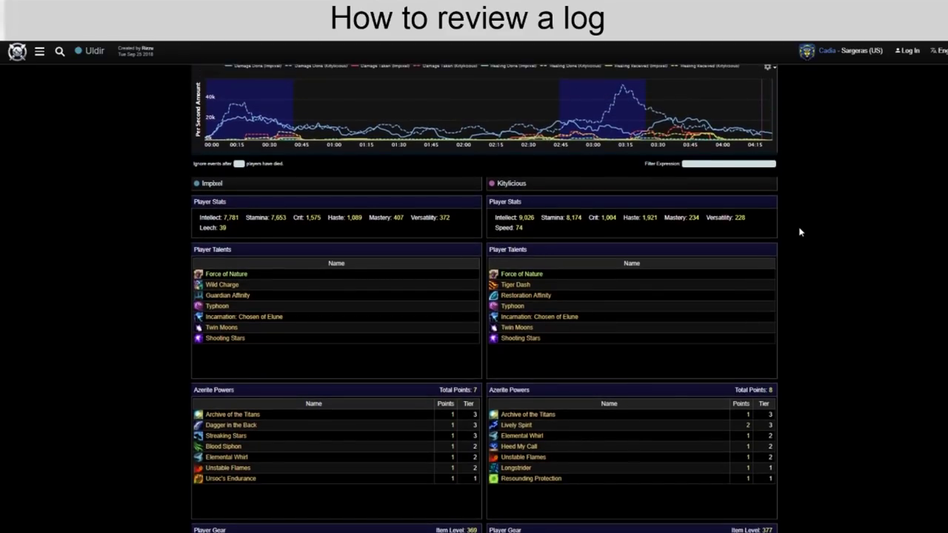
Highlight the first druid's Crit value and Haste in Player Stats.
double_click(675, 222)
left_click(694, 217)
left_click_drag(341, 223, 305, 217)
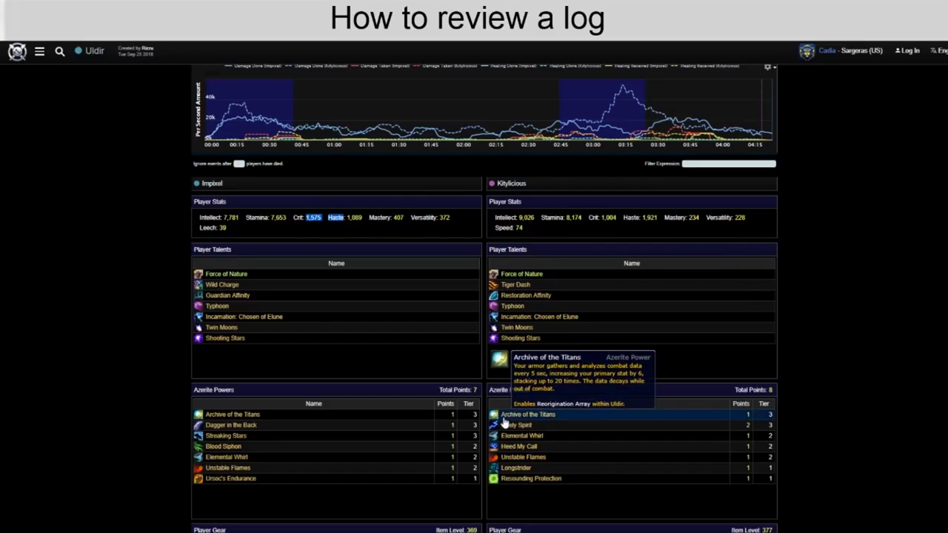
scroll(503, 414, "up", 3)
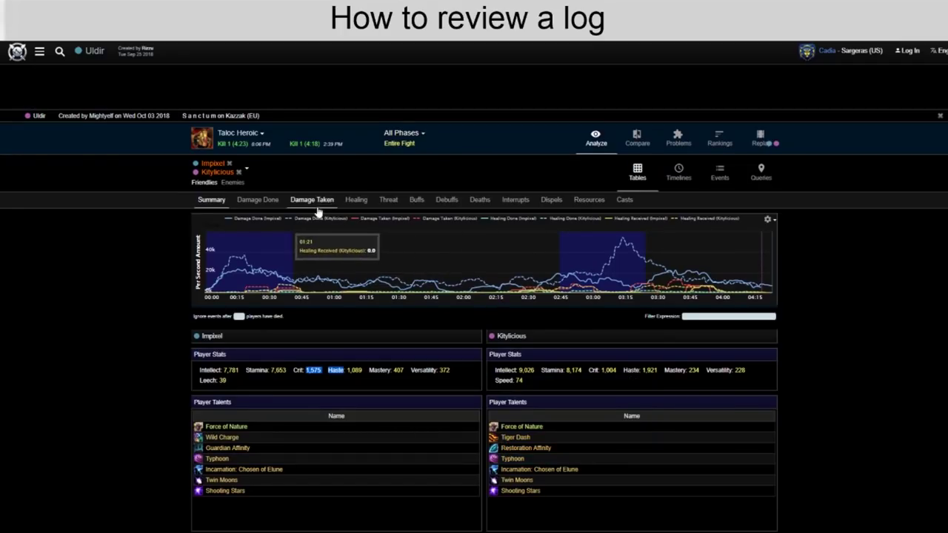
Filter both druids' Damage Done tables to Taloc only, showing 2.25m versus 2.97m.
left_click(265, 200)
scroll(143, 224, "down", 3)
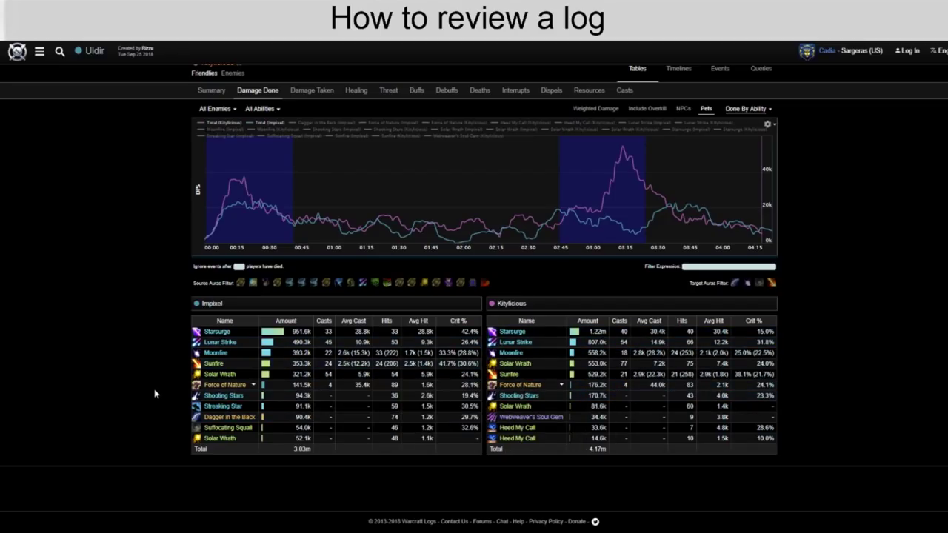
scroll(139, 405, "up", 1)
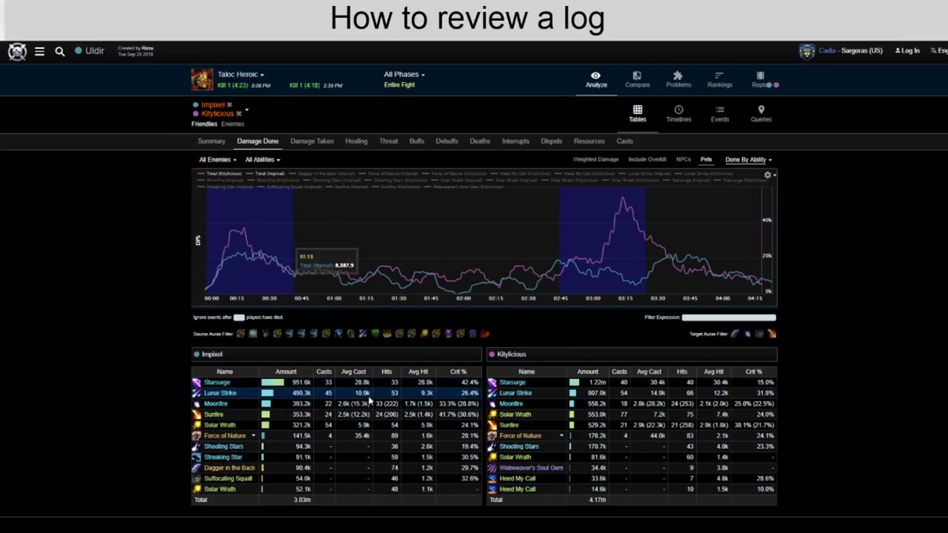
left_click(218, 160)
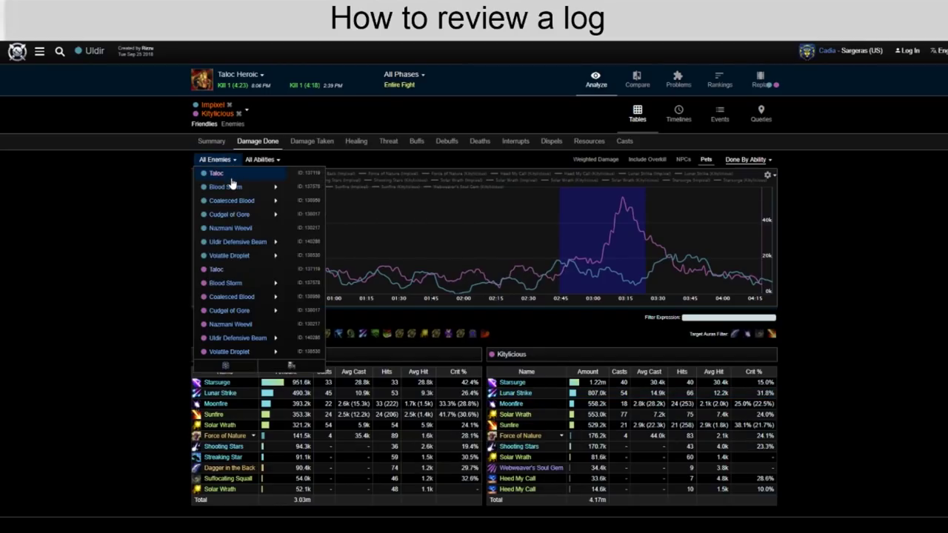
left_click(230, 178)
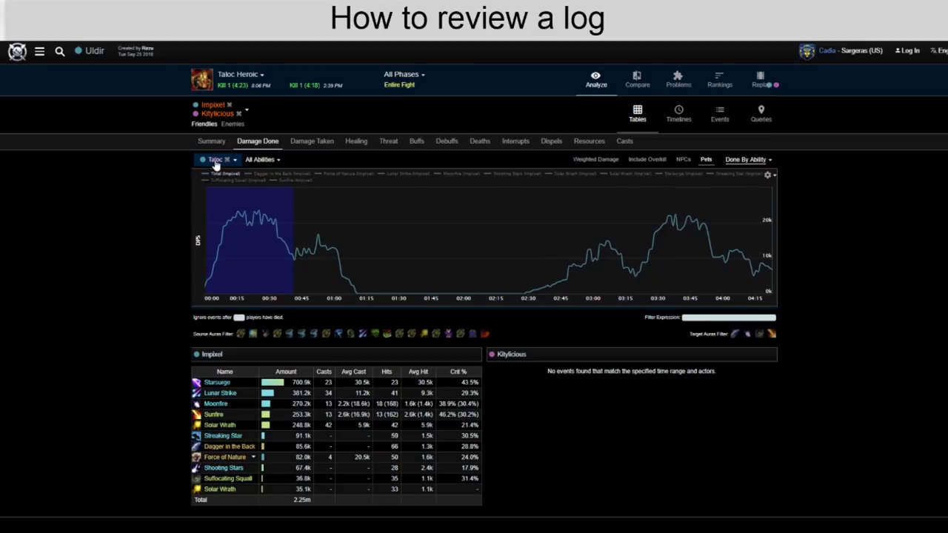
left_click(216, 160)
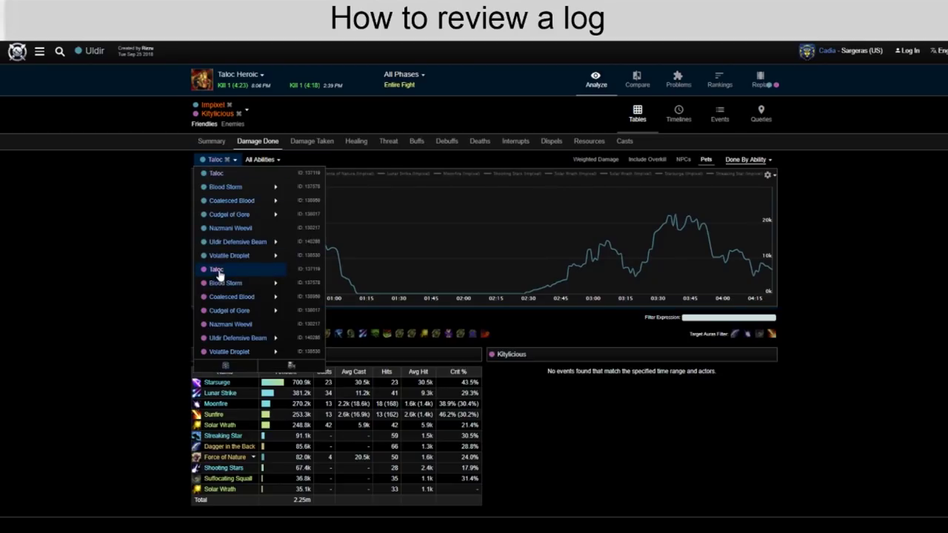
left_click(217, 270)
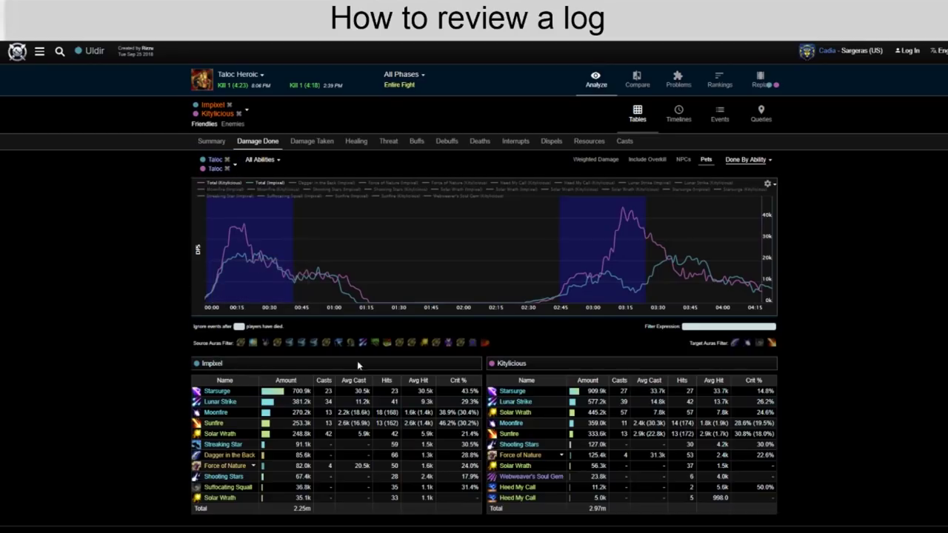
scroll(358, 365, "down", 1)
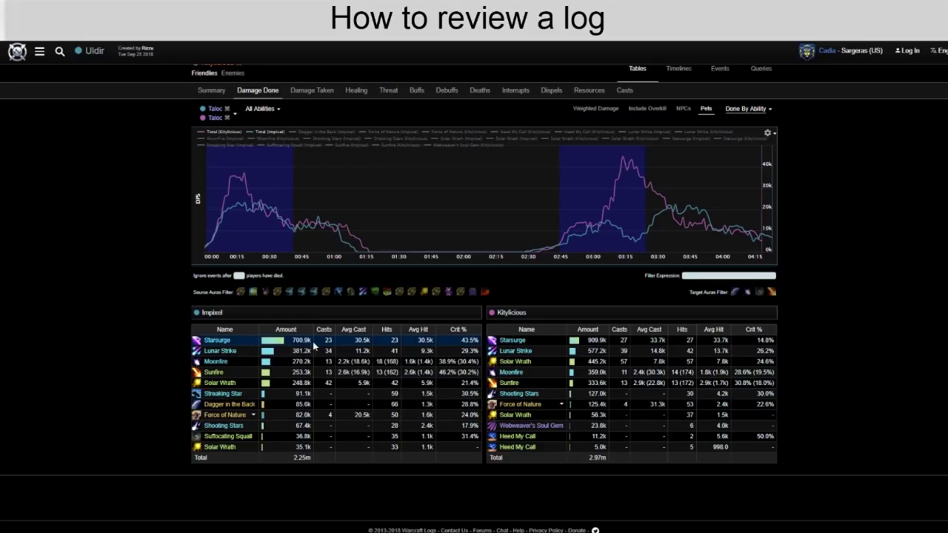
mouse_move(602, 344)
mouse_move(510, 346)
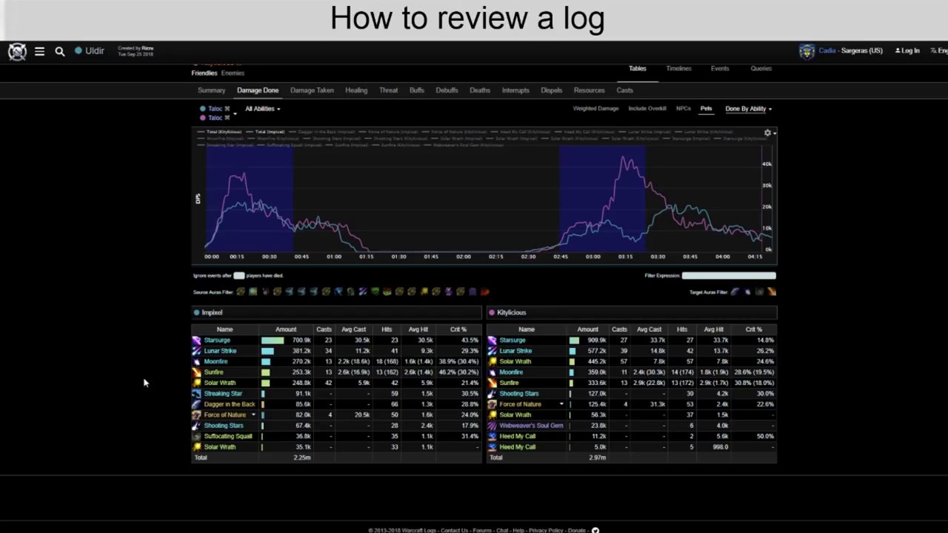
scroll(141, 377, "up", 1)
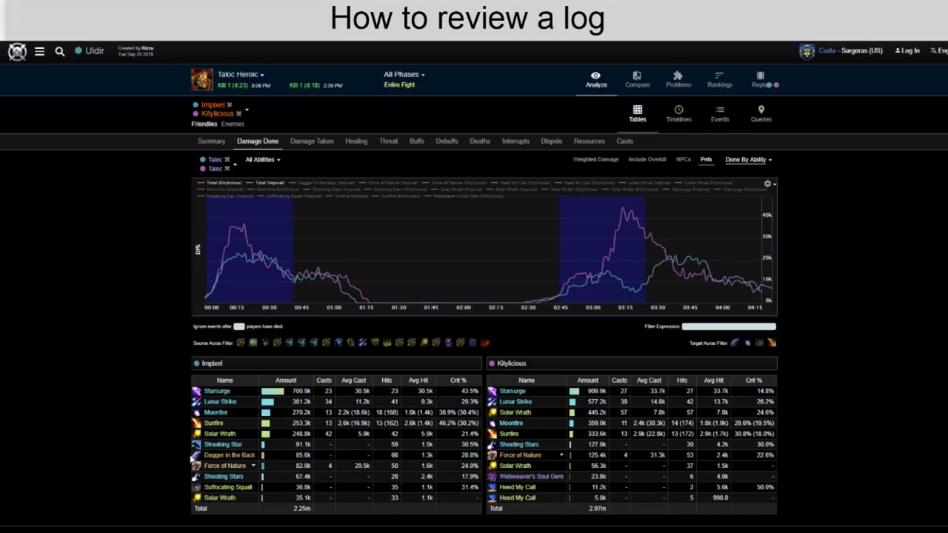
Show the Buffs comparison filtered to Incarnation: Chosen of Elune.
left_click(418, 151)
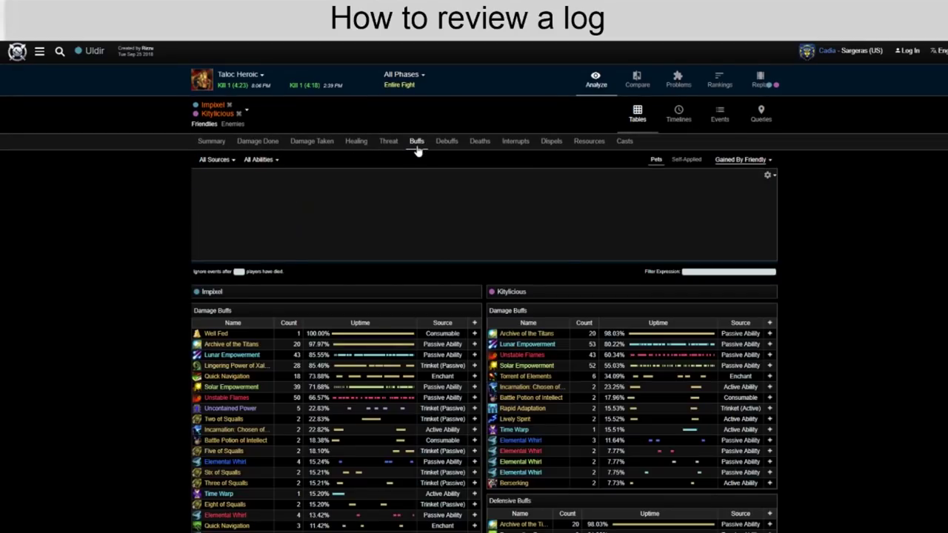
scroll(116, 298, "down", 1)
scroll(116, 297, "down", 1)
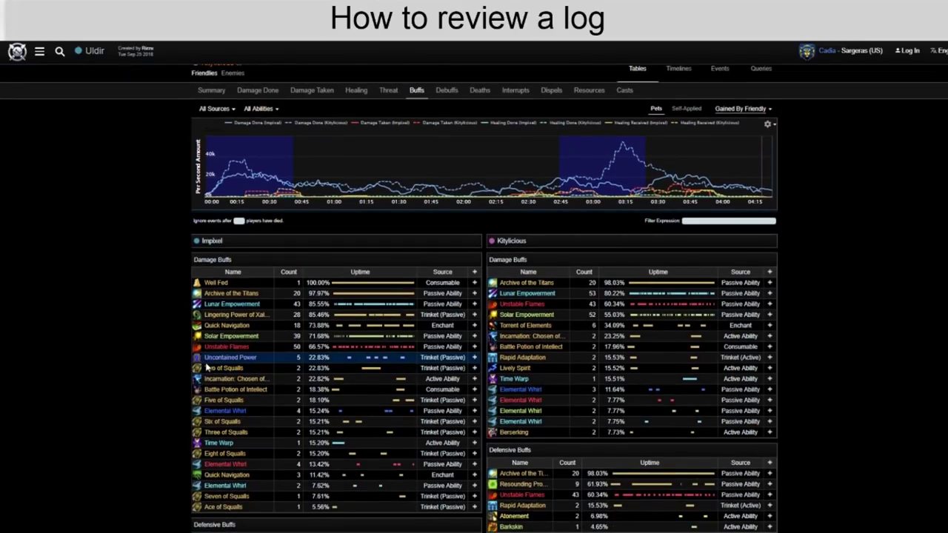
left_click(362, 377)
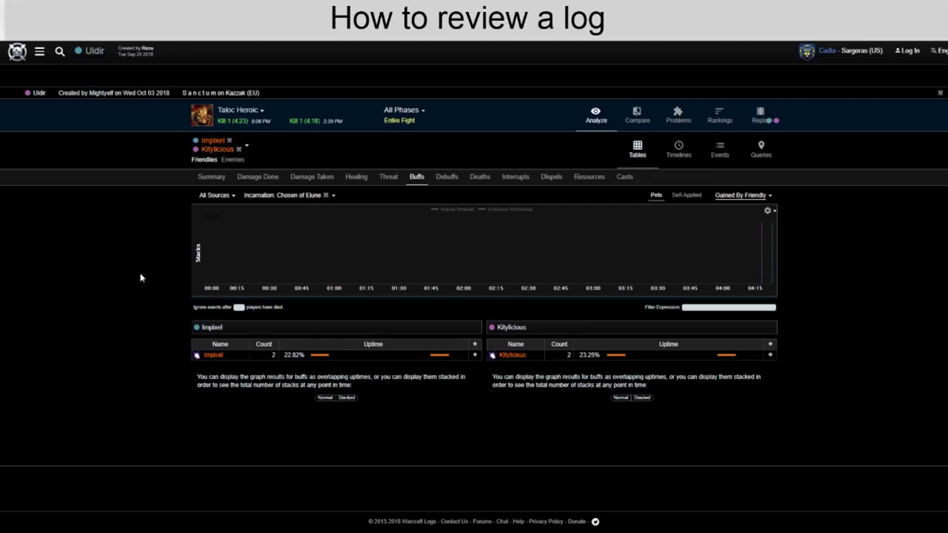
Switch the buff filter to Lively Spirit and limit it to the second druid.
left_click(278, 195)
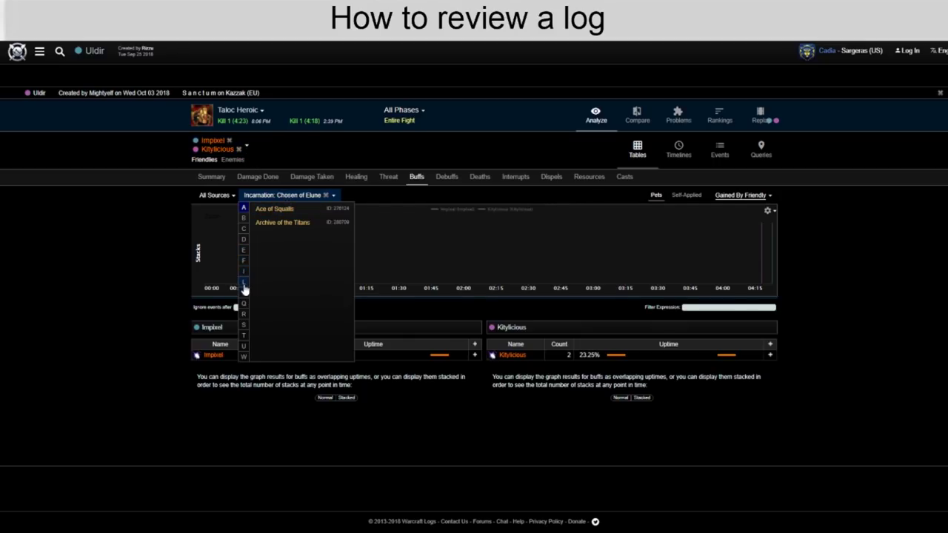
left_click(243, 283)
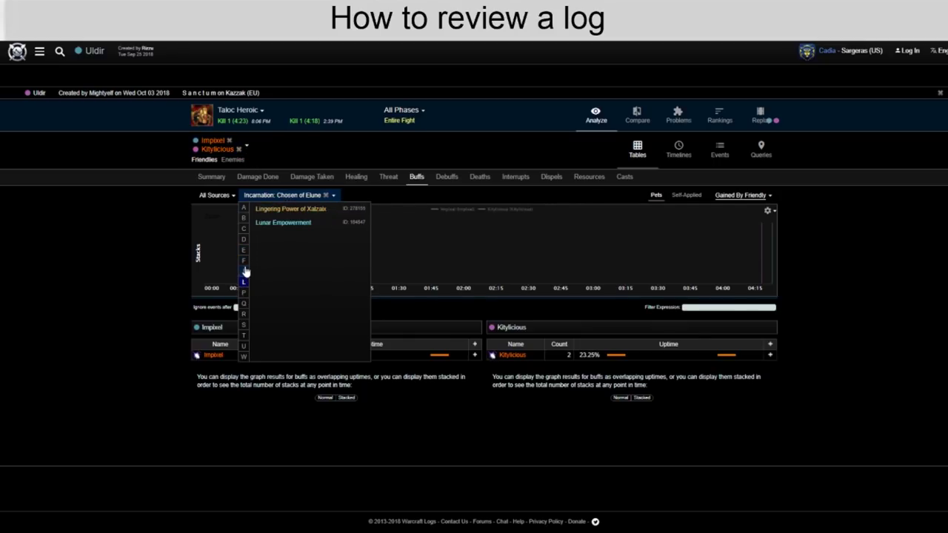
left_click(243, 271)
left_click(326, 196)
scroll(310, 203, "down", 1)
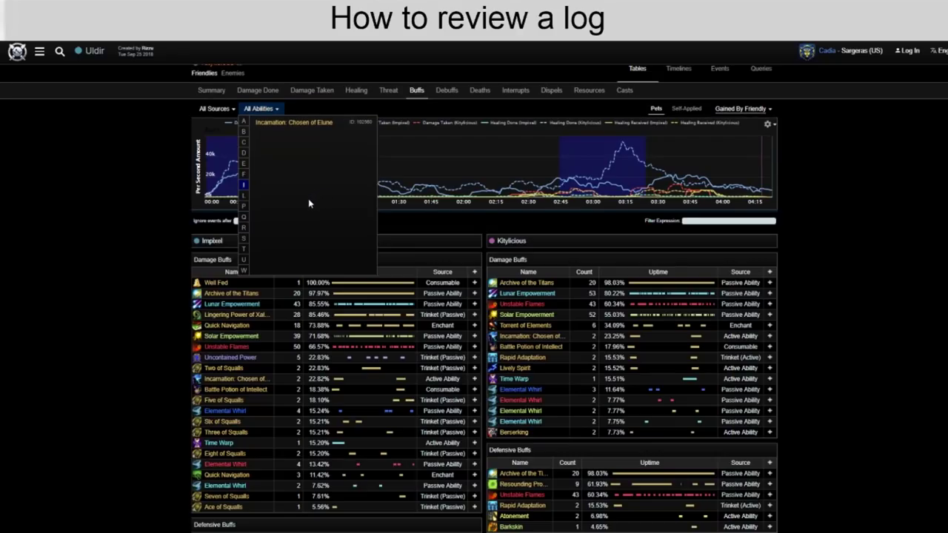
left_click(513, 369)
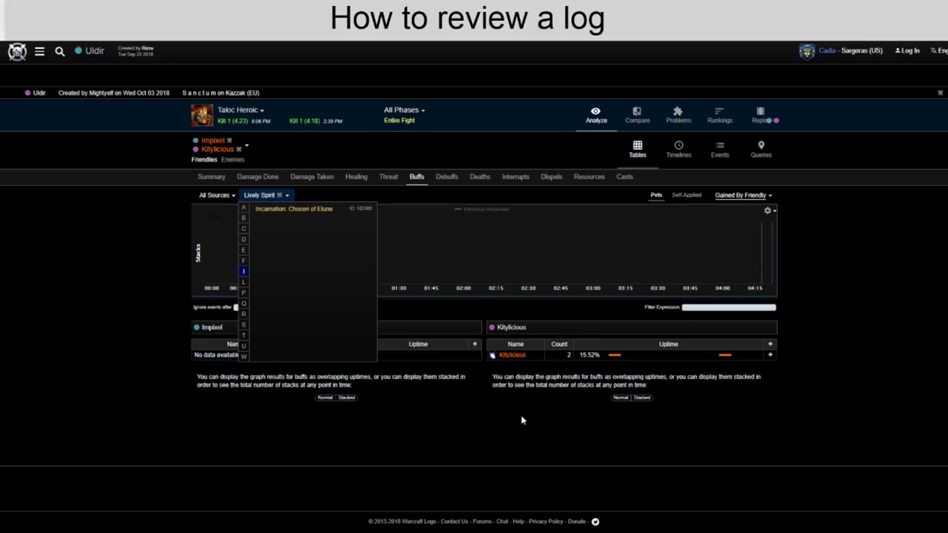
left_click(508, 355)
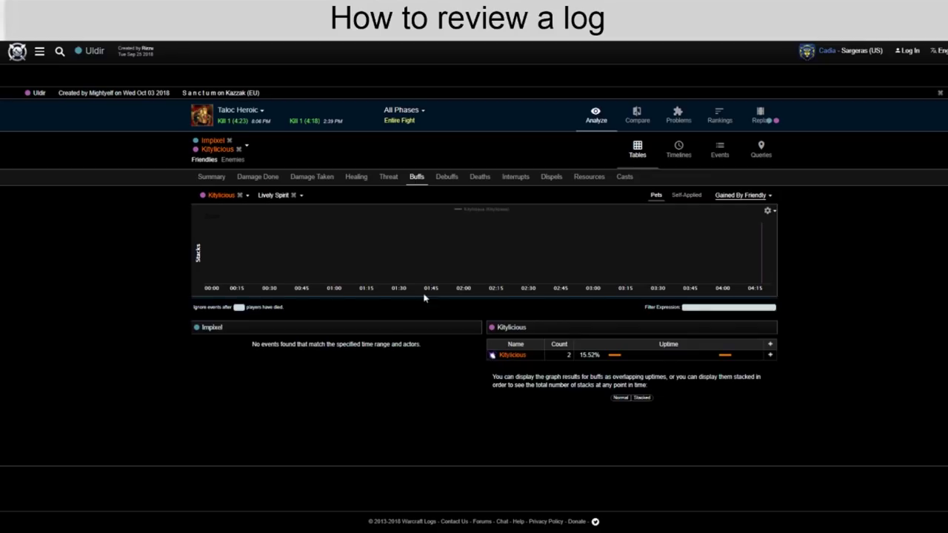
Return to the Damage Done comparison across all enemies, scrolled to the top.
left_click(248, 177)
scroll(248, 190, "down", 2)
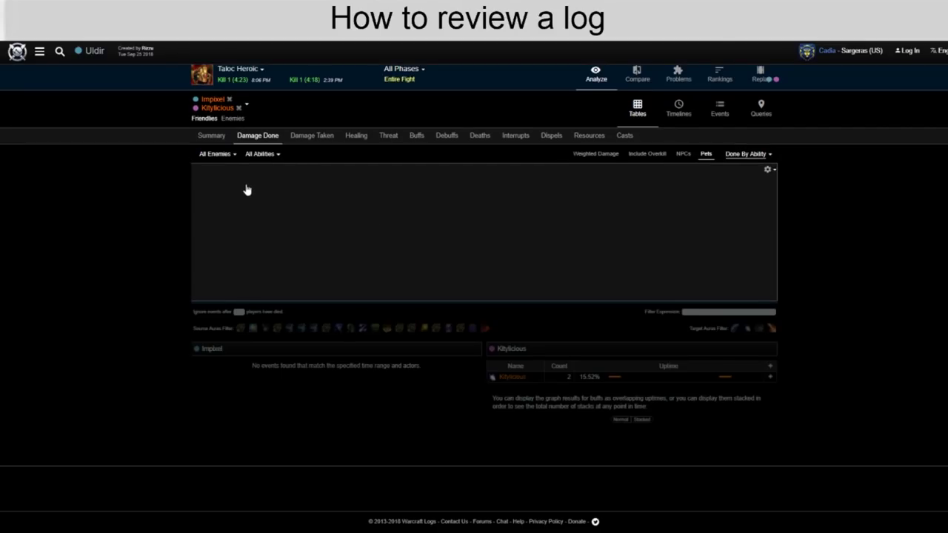
scroll(169, 184, "up", 2)
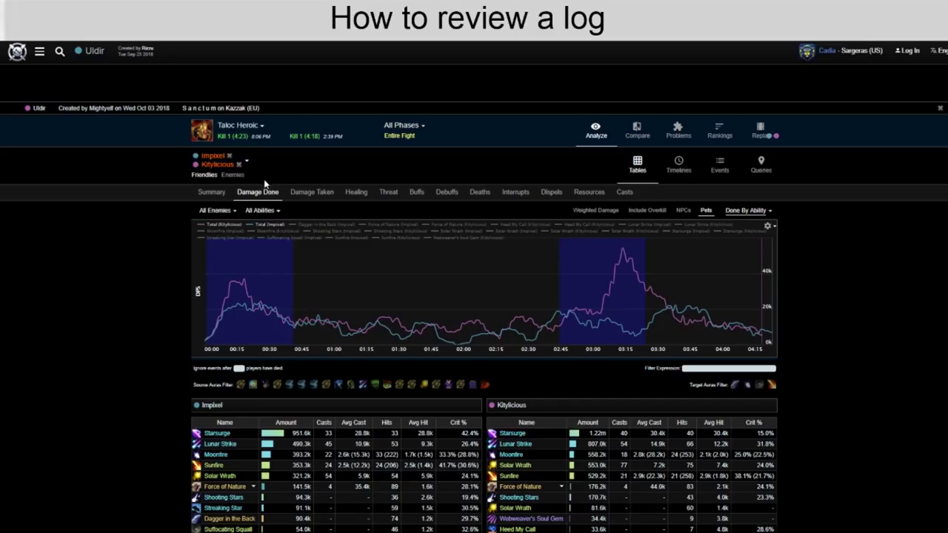
Open the Buffs comparison and search the page for 'blo'.
left_click(416, 192)
scroll(142, 256, "down", 1)
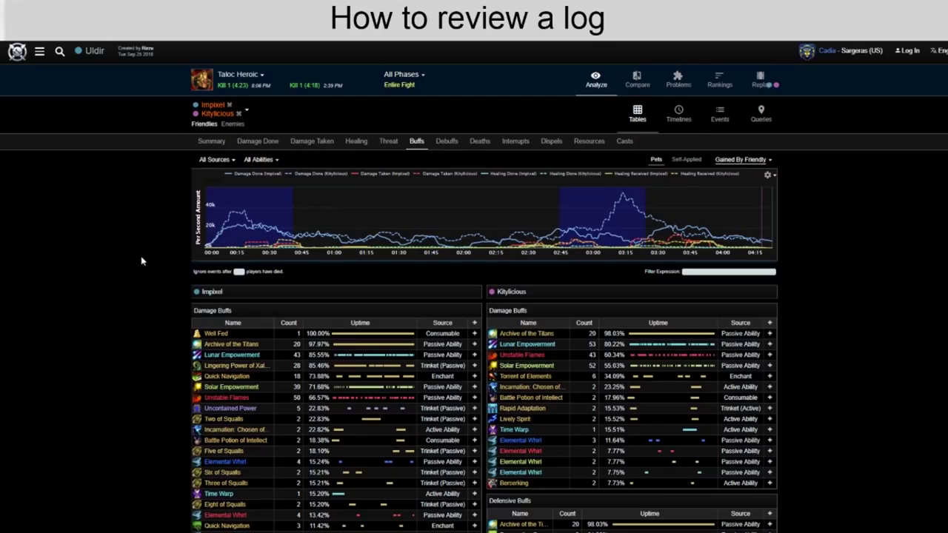
key("ctrl+f")
type("blood")
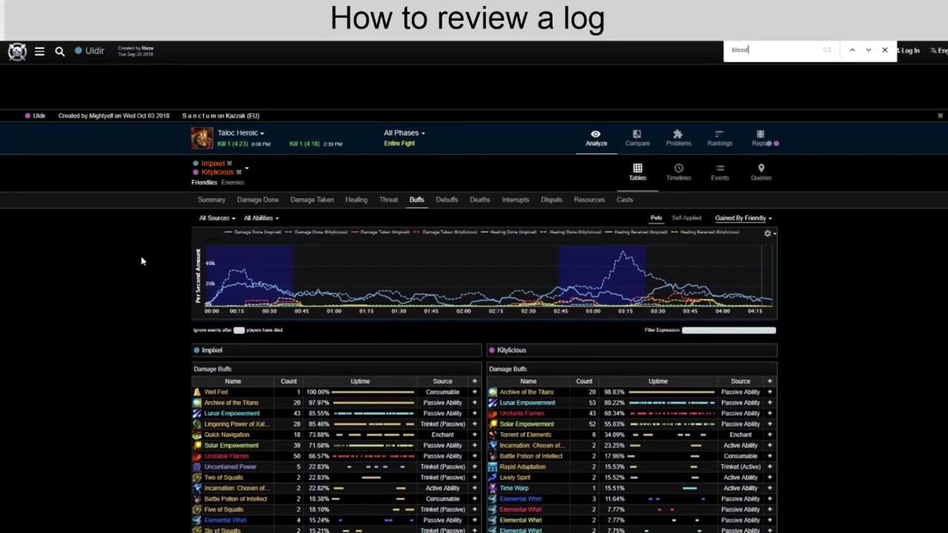
left_click(867, 50)
Filter the buff comparison to Time Warp, showing 15.20% versus 15.51% uptime.
scroll(182, 254, "down", 3)
scroll(222, 211, "down", 1)
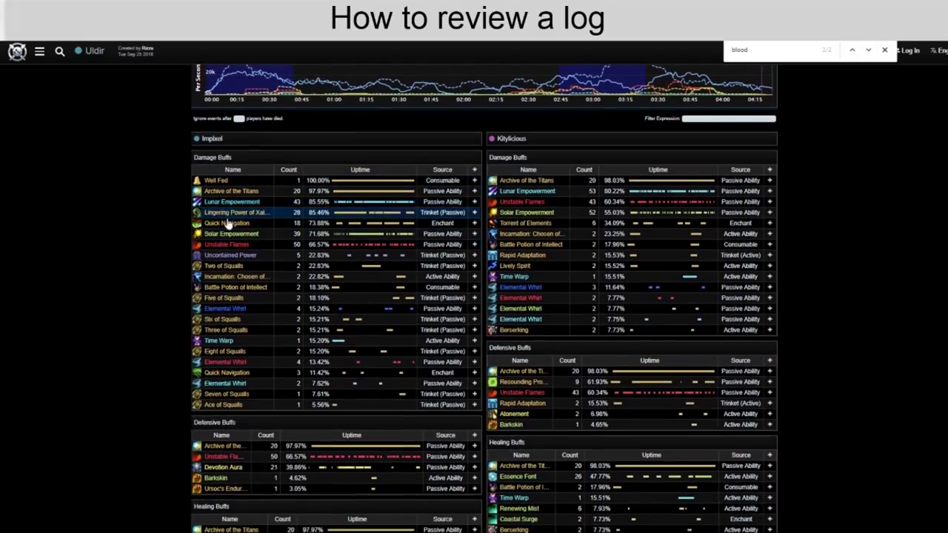
scroll(170, 270, "down", 3)
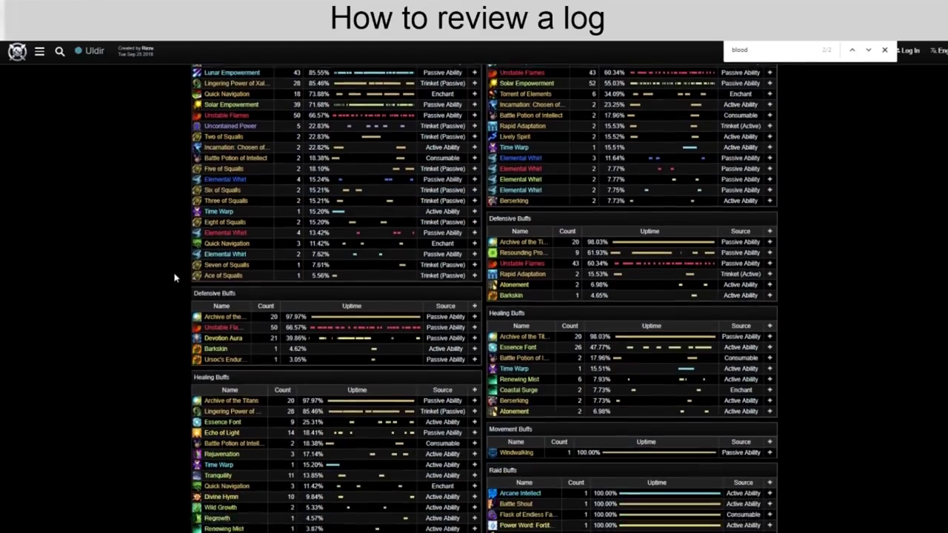
scroll(165, 268, "up", 1)
scroll(165, 268, "up", 1)
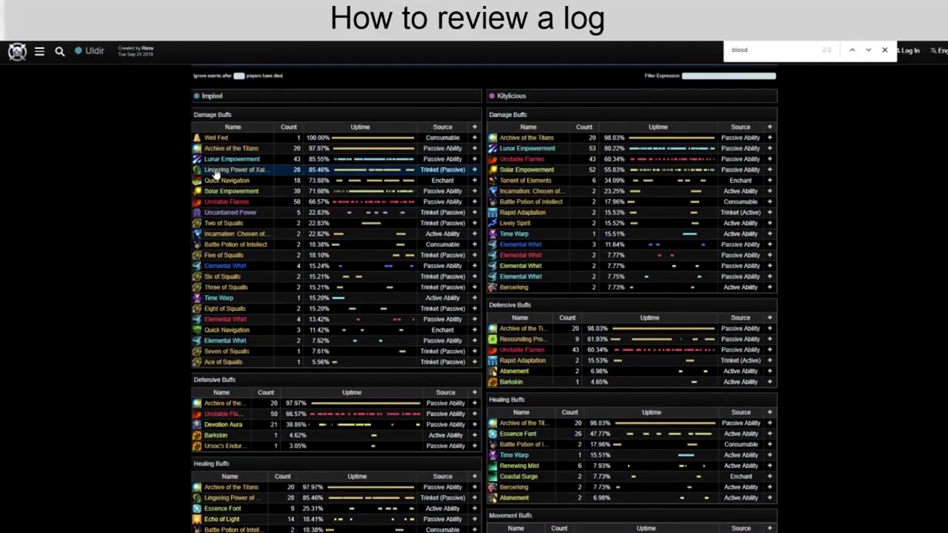
left_click(219, 298)
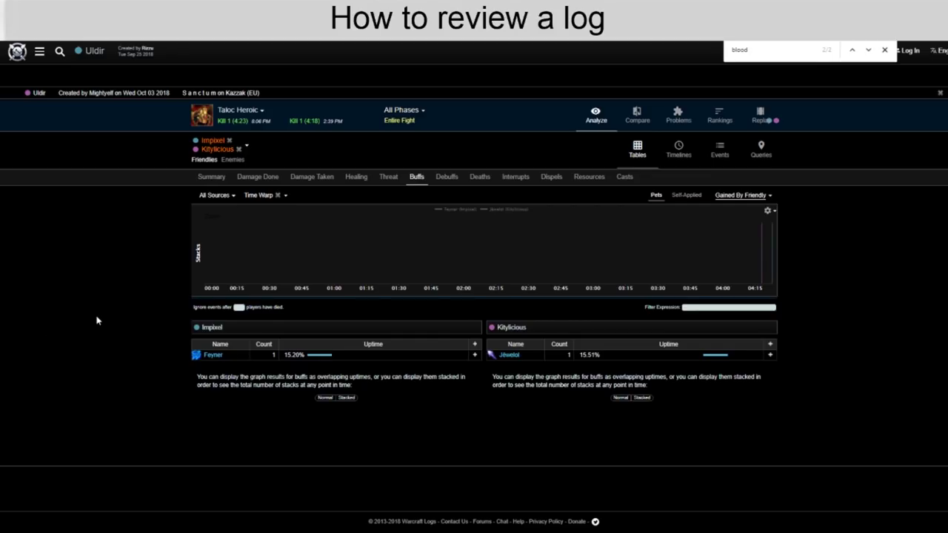
Limit the Time Warp view to one player, then clear it back to All Sources.
left_click(516, 358)
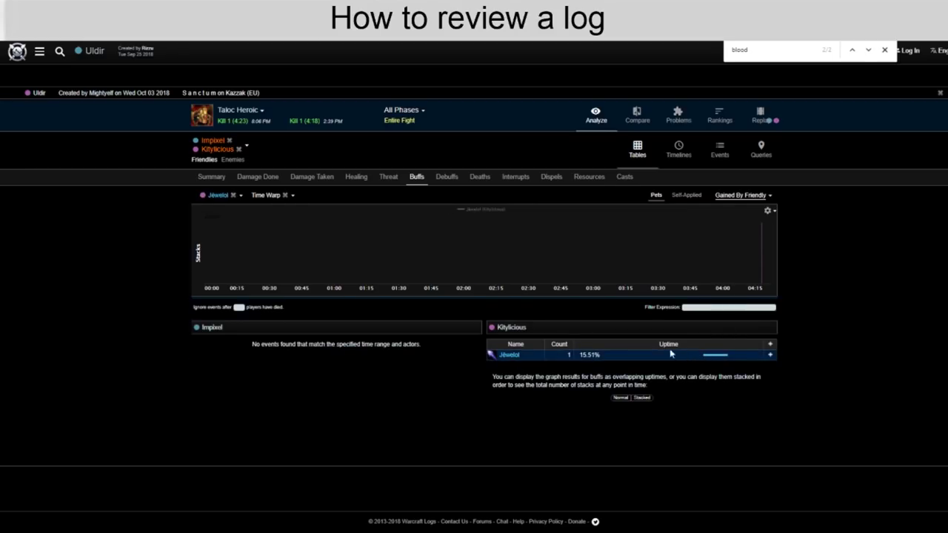
left_click(233, 195)
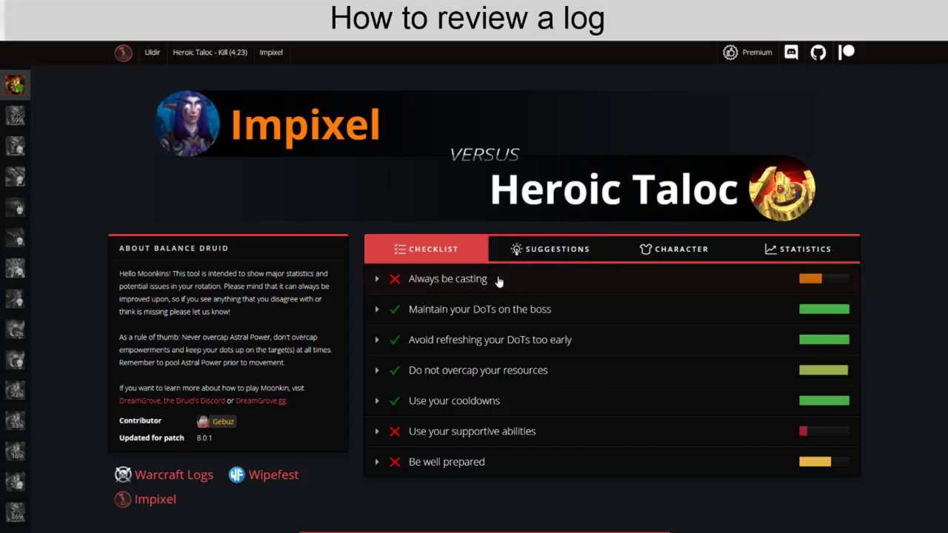
Expand Always be casting and compare both druids' Downtime and Cancelled Casts percentages.
left_click(432, 278)
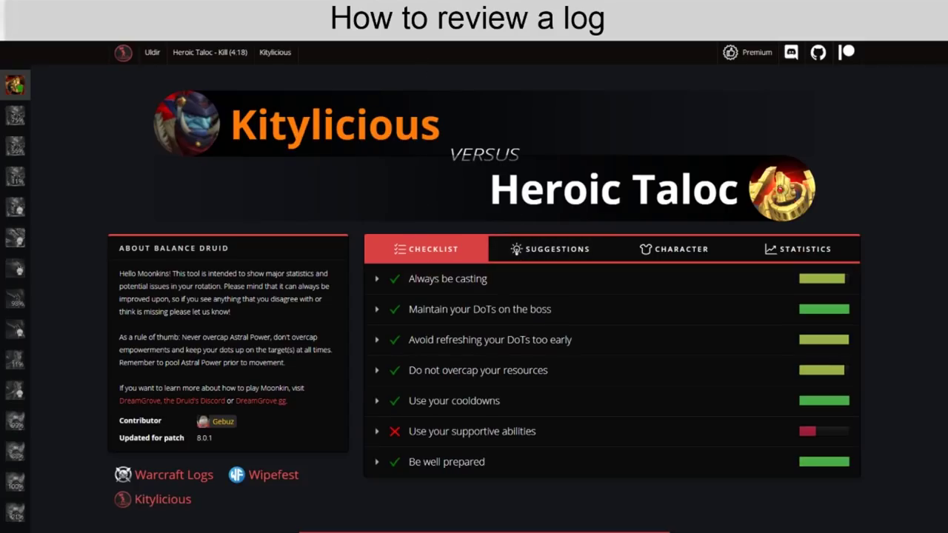
left_click(453, 279)
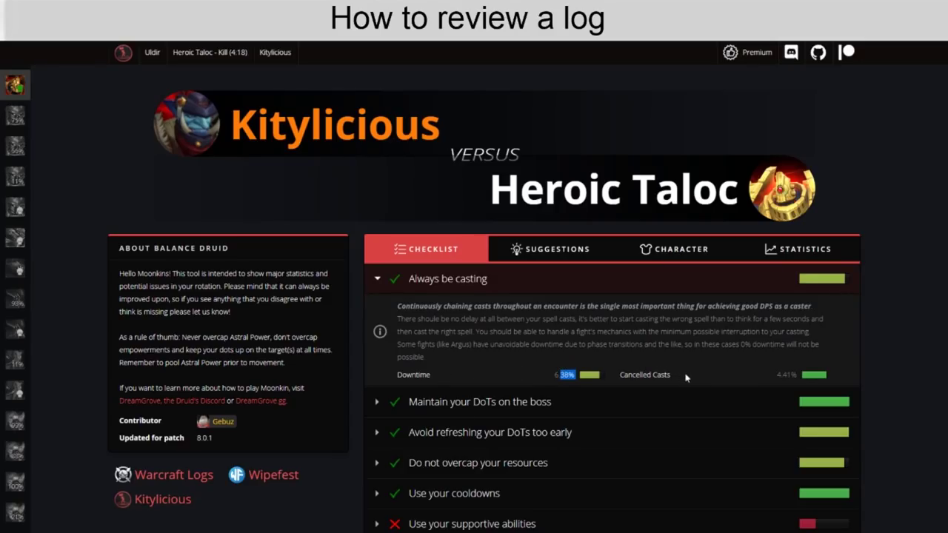
double_click(780, 374)
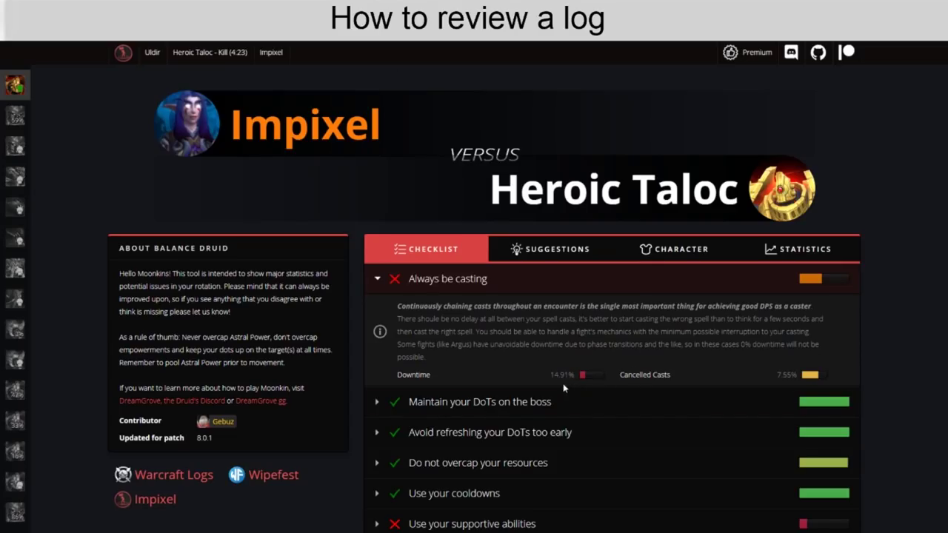
left_click_drag(550, 373, 565, 374)
left_click_drag(775, 375, 783, 375)
left_click_drag(575, 375, 557, 374)
Show the first druid's Suggestions: unused Innervate, 14.91% downtime, 7.55% cancelled casts.
scroll(656, 302, "down", 1)
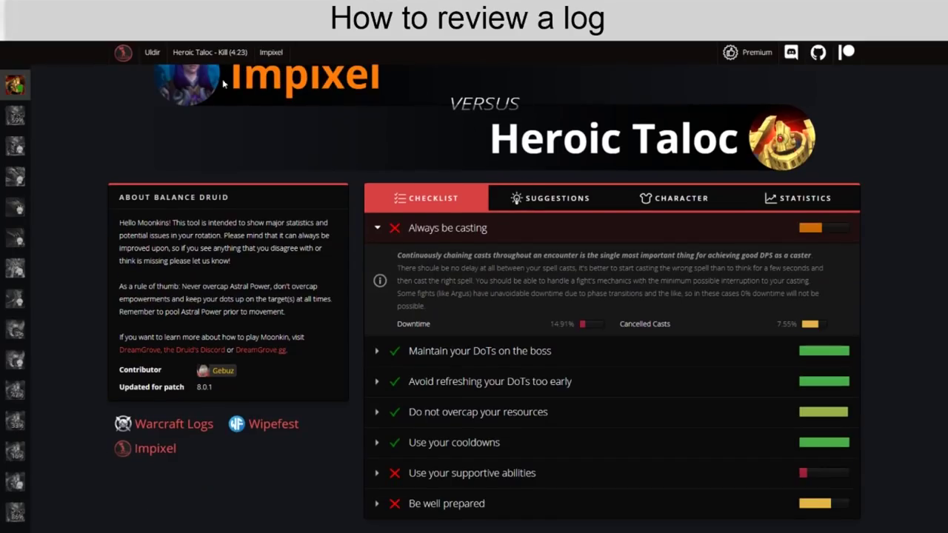
left_click(560, 194)
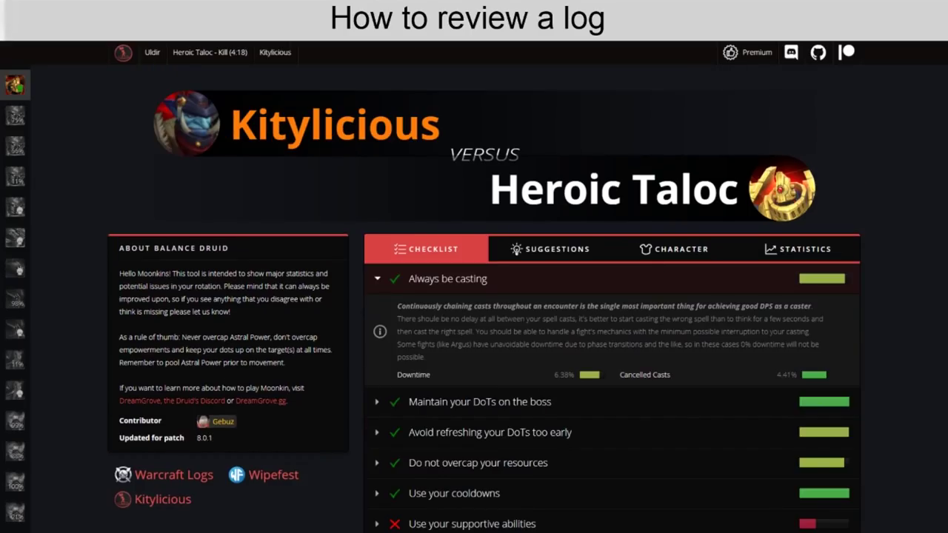
left_click(523, 248)
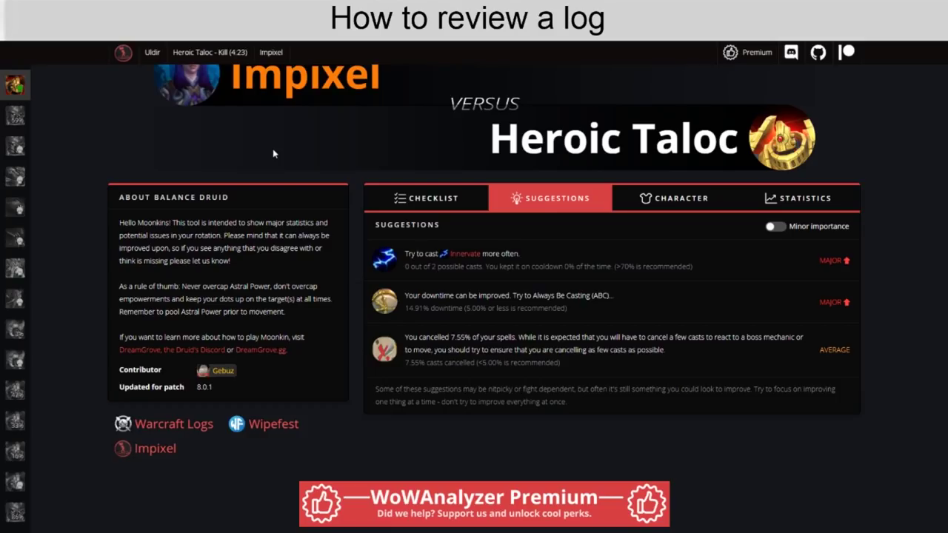
Expand Always be casting on the Checklist and scroll down to the cast timeline.
left_click(459, 197)
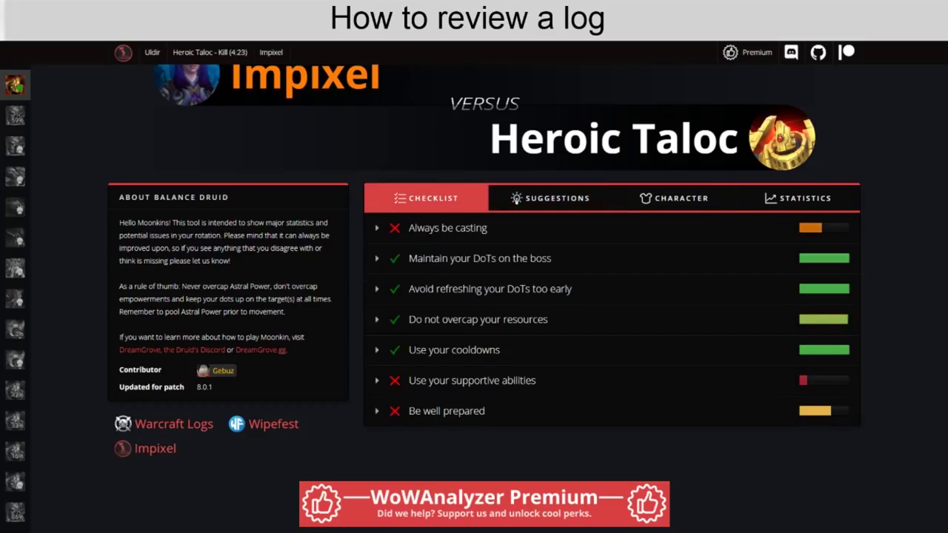
left_click(485, 229)
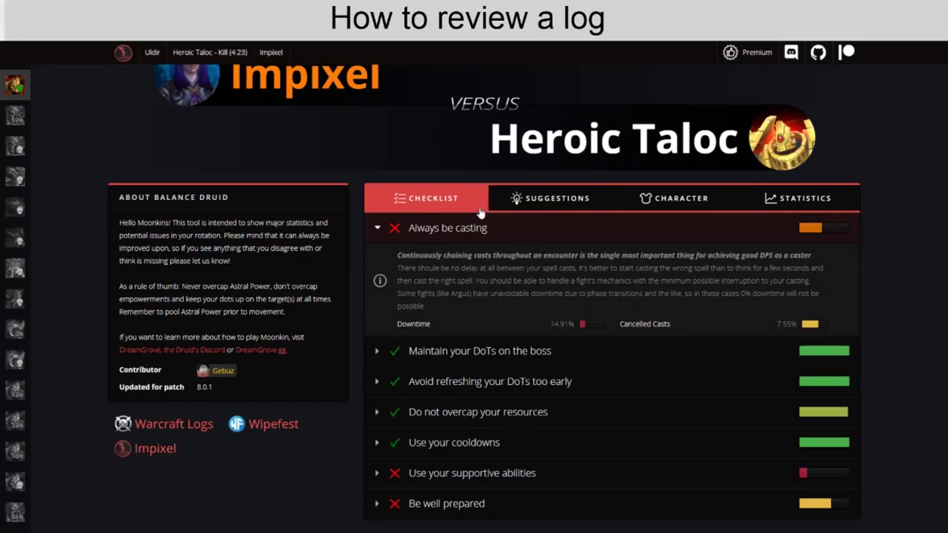
scroll(468, 200, "down", 2)
scroll(469, 198, "down", 3)
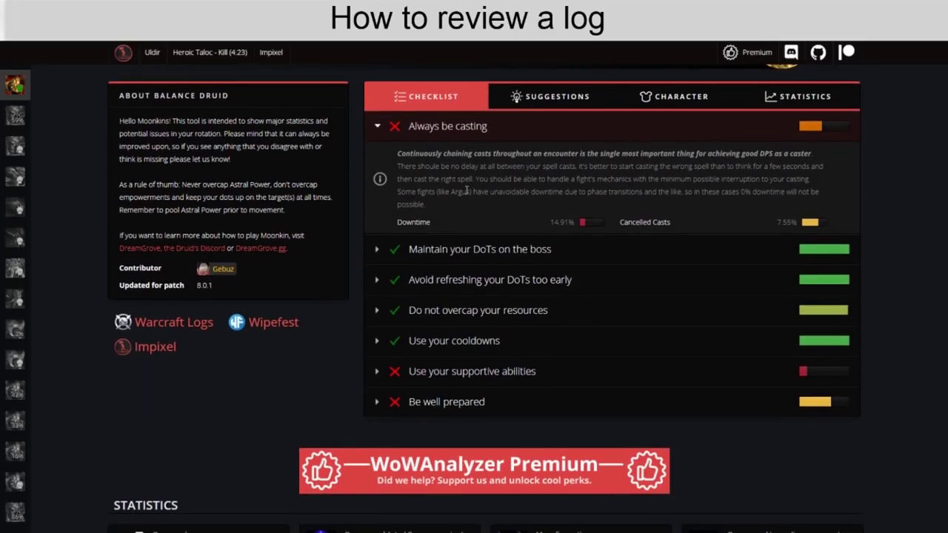
scroll(466, 191, "down", 10)
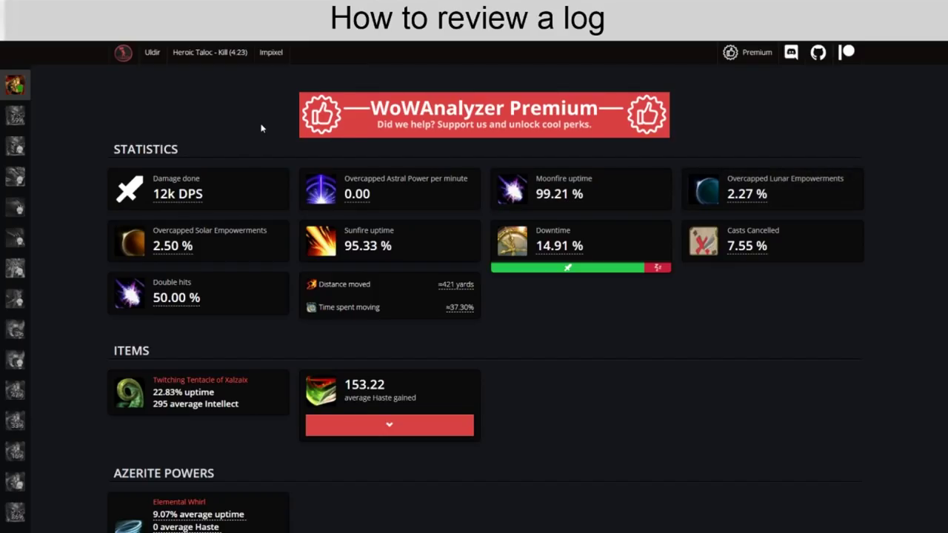
scroll(260, 203, "down", 2)
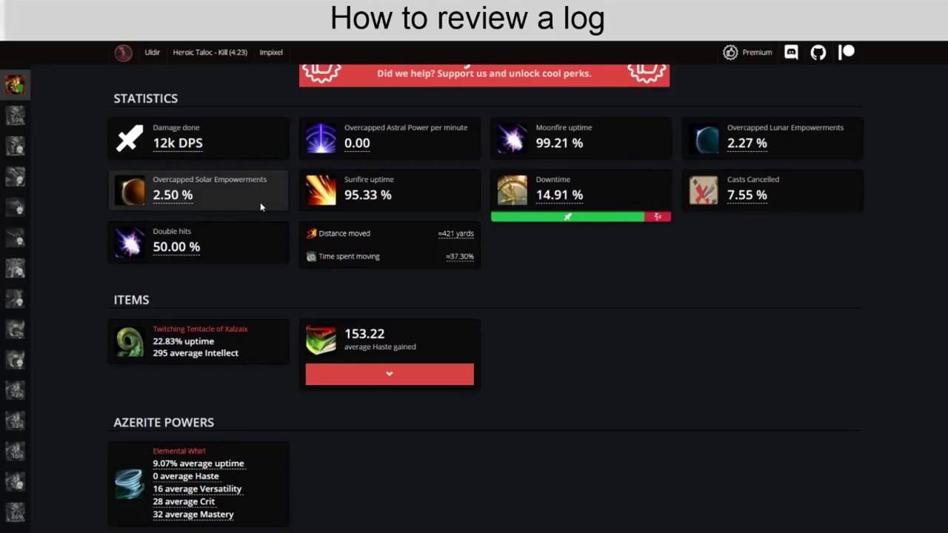
scroll(260, 207, "down", 5)
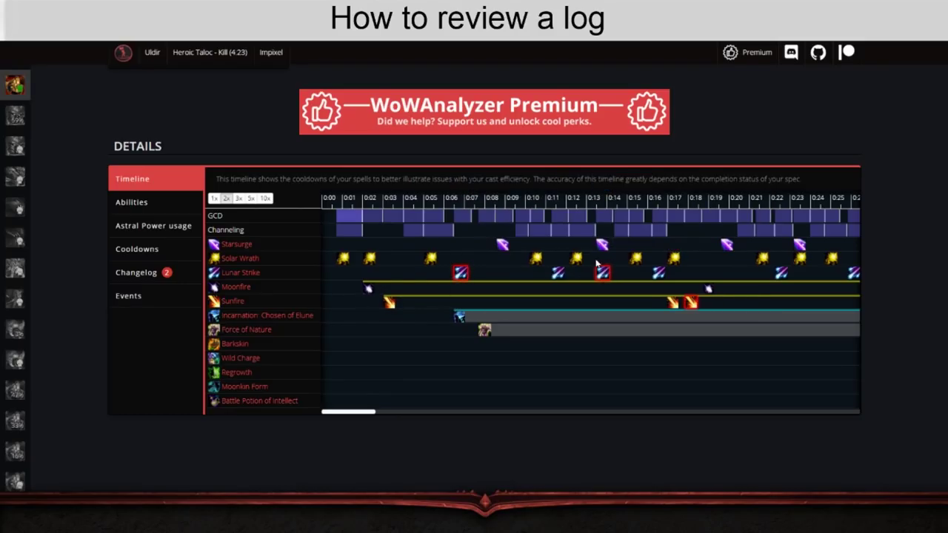
Move the cast timeline to roughly 0:38–1:04 of the Taloc fight.
left_click_drag(347, 411, 326, 412)
left_click_drag(337, 417, 311, 393)
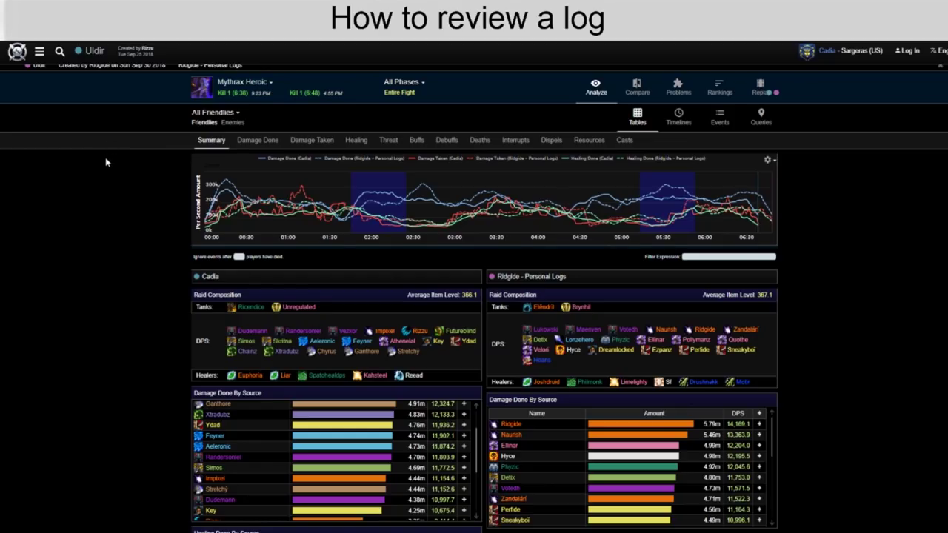
Show the druid's Mythrax Heroic Damage Done by ability, led by Starsurge at 1.19m of 4.44m.
left_click(238, 140)
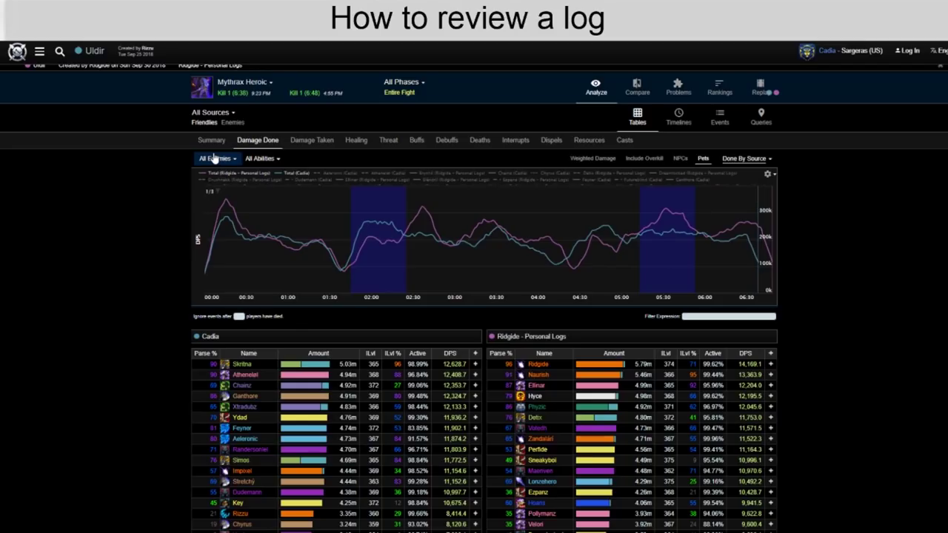
left_click(242, 473)
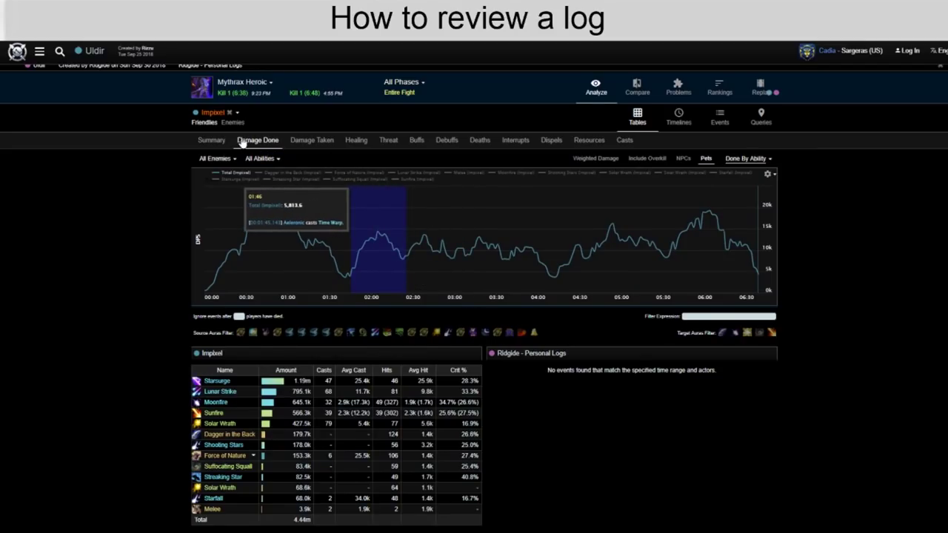
Filter the druid's damage to Mythrax the Unraveler and bring up the player selector list.
left_click(219, 158)
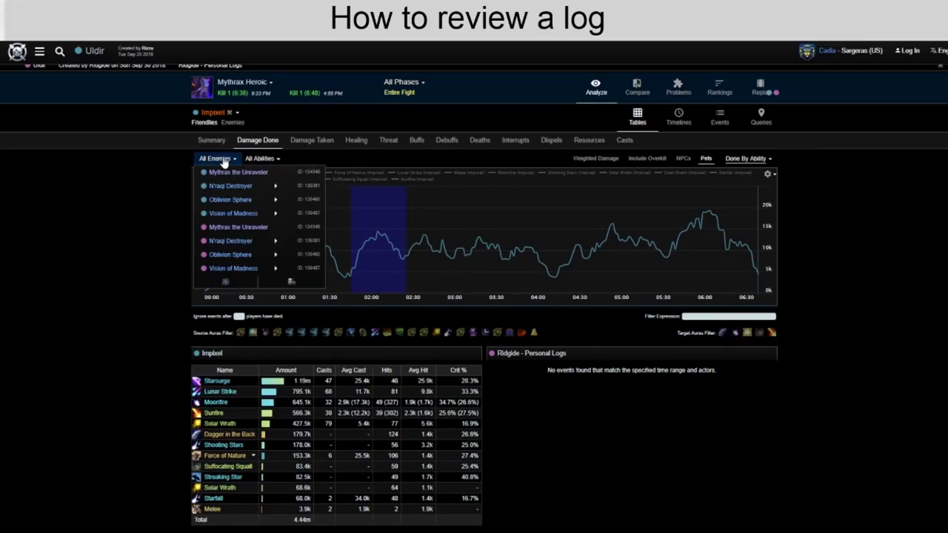
left_click(239, 227)
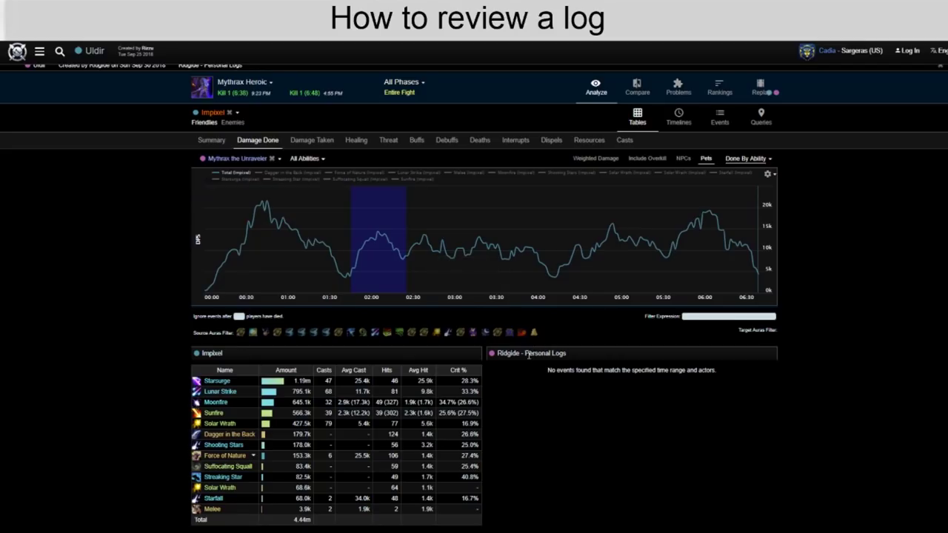
left_click(237, 114)
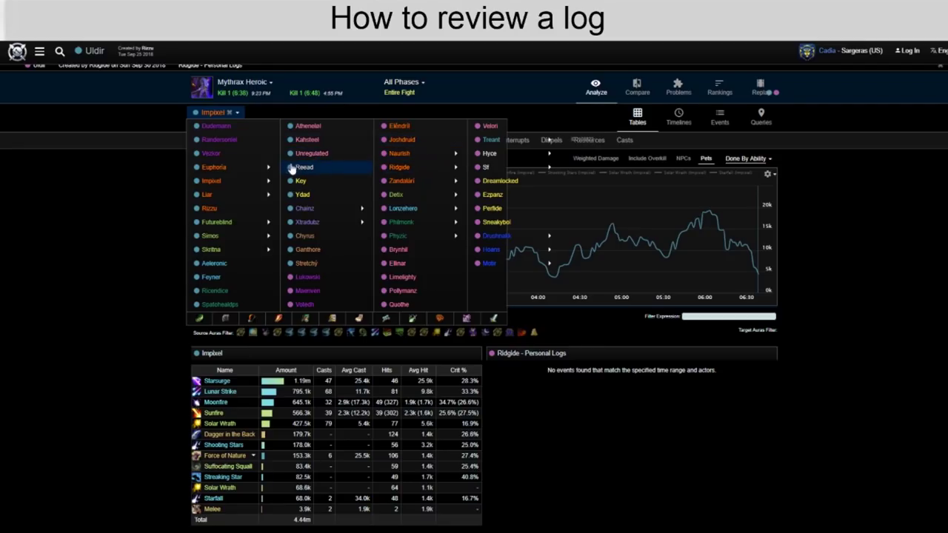
mouse_move(419, 167)
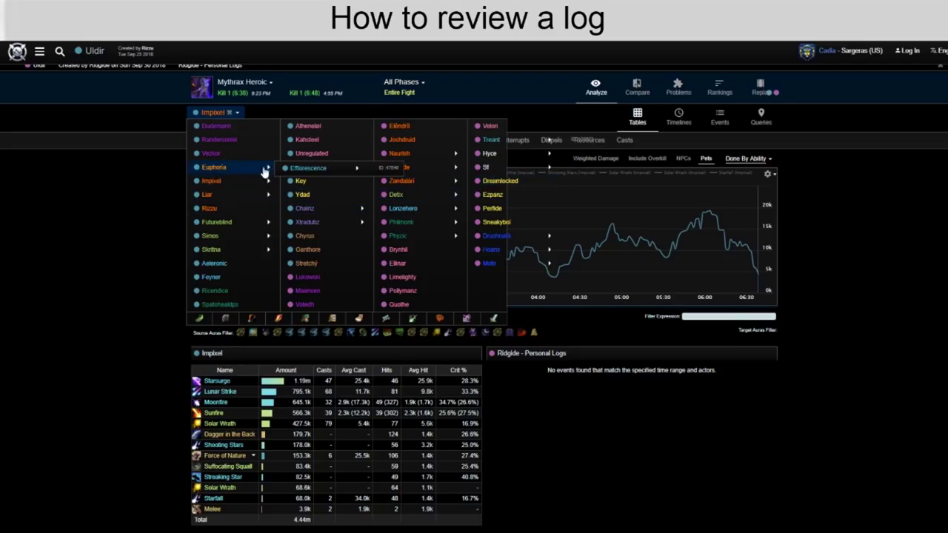
Add the second druid to the comparison and reset the enemy filter to All Enemies.
left_click(416, 168)
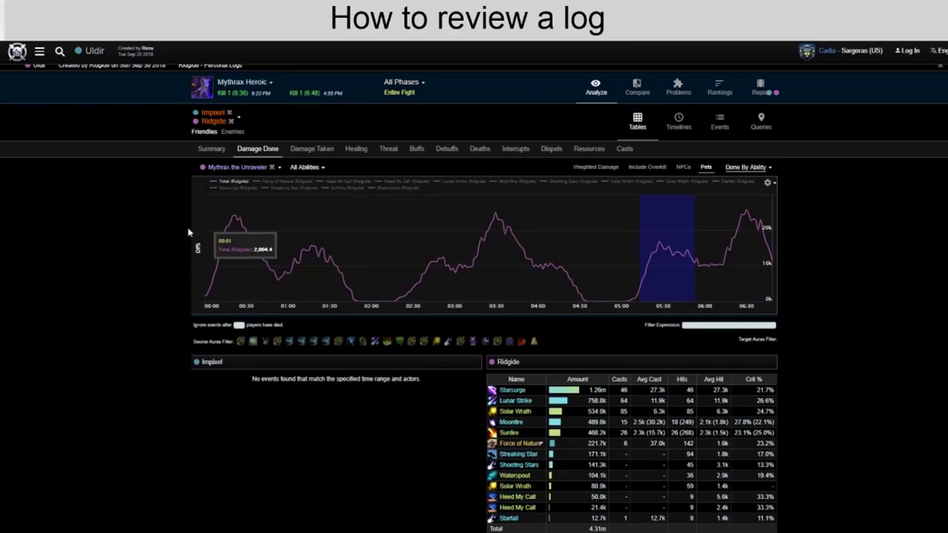
left_click(274, 168)
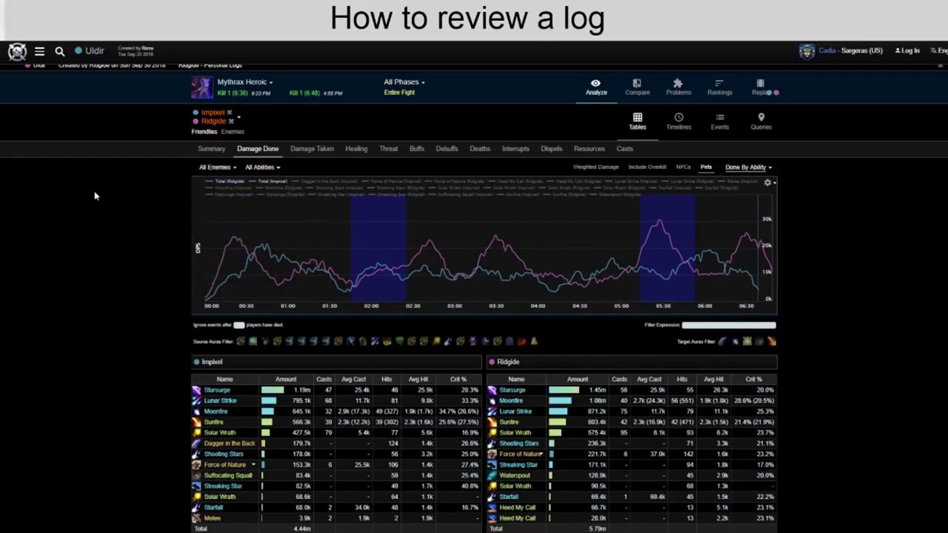
scroll(91, 197, "down", 1)
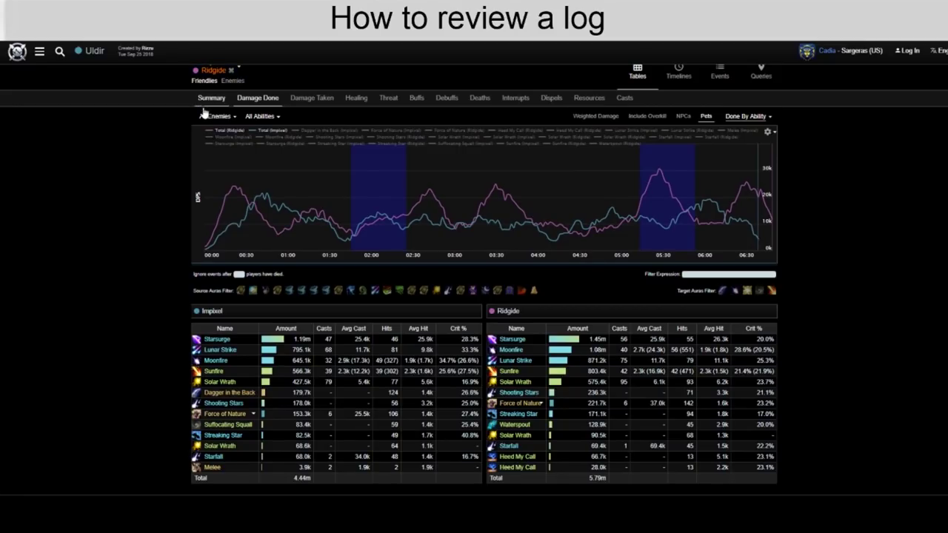
Filter both logs to Mythrax the Unraveler, then remove both filters to return to All Enemies.
left_click(222, 131)
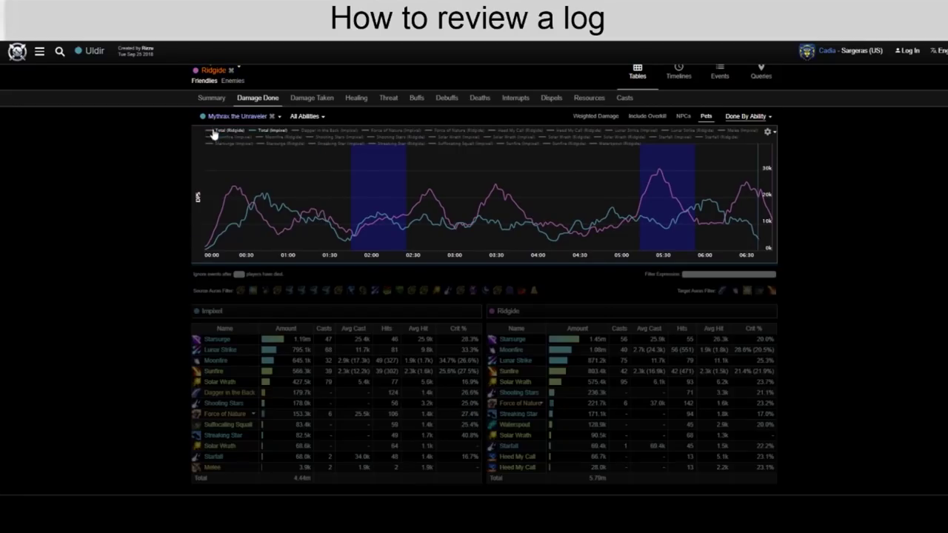
mouse_move(242, 118)
left_click(229, 186)
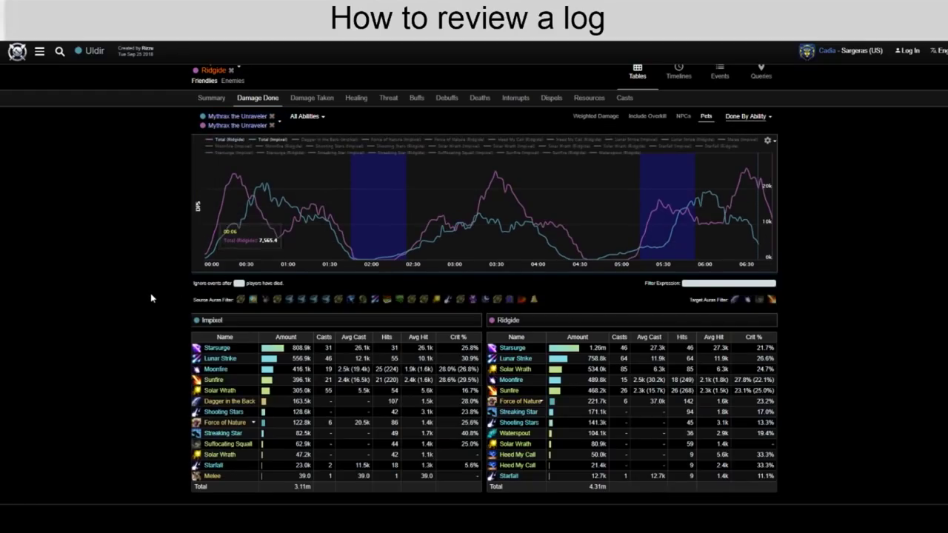
mouse_move(261, 358)
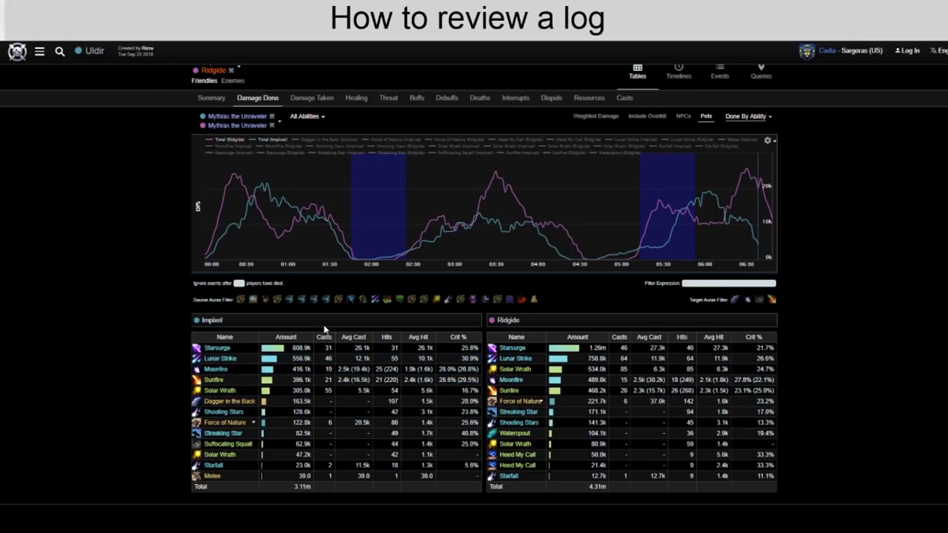
left_click(272, 125)
left_click(272, 117)
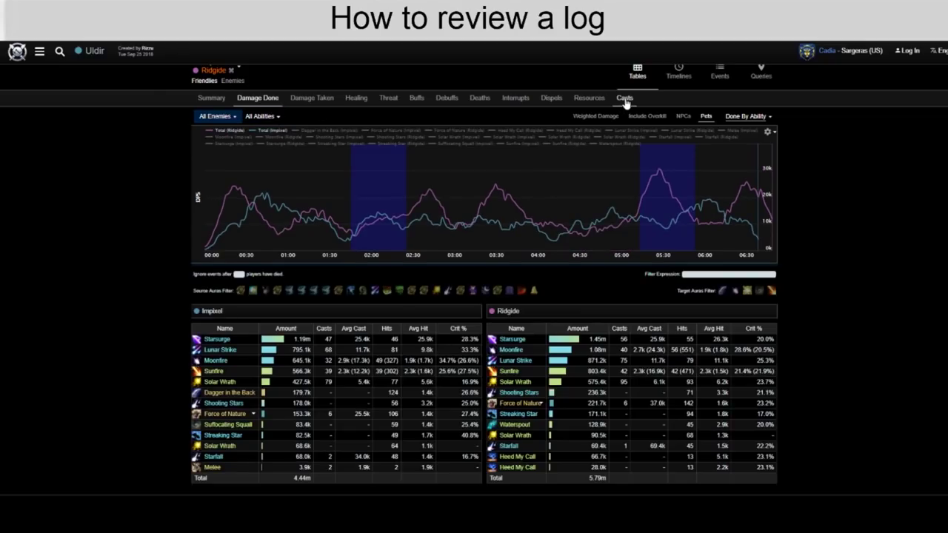
left_click(625, 99)
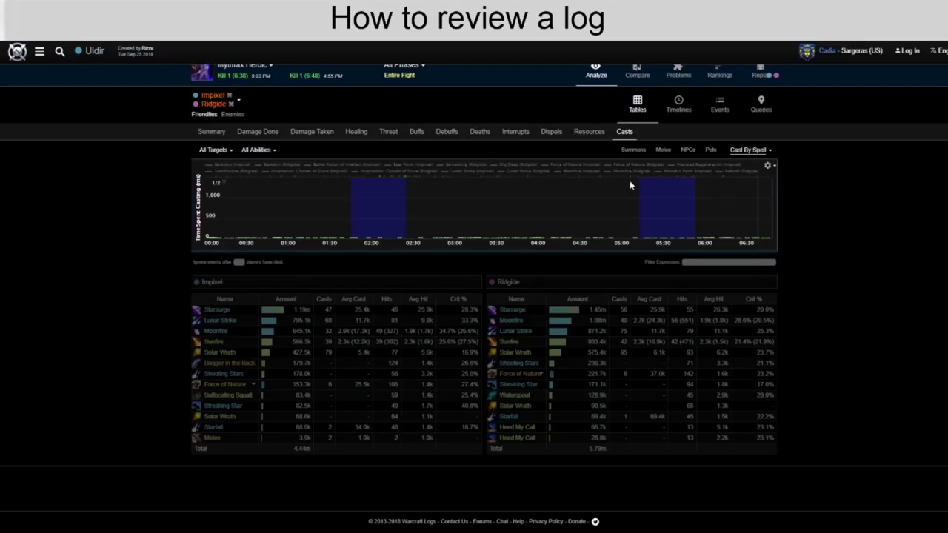
scroll(630, 183, "down", 1)
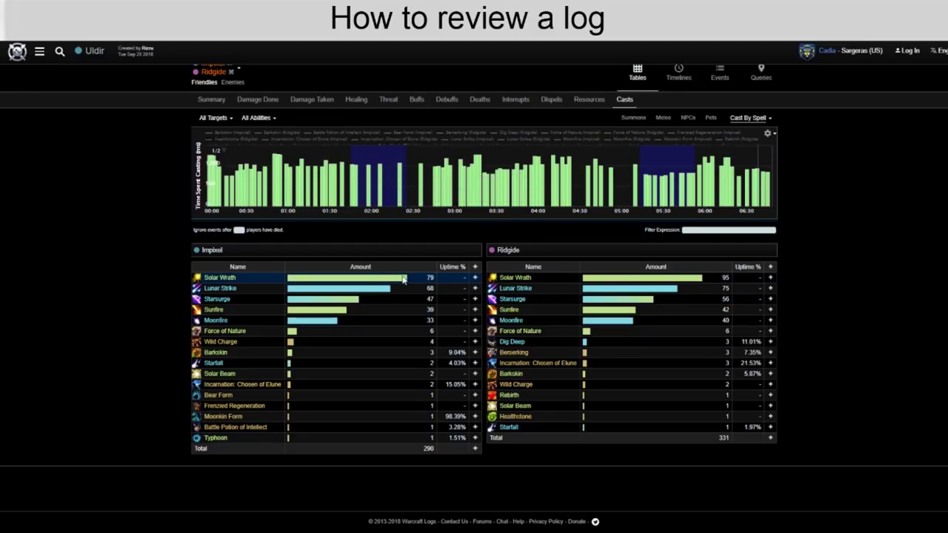
mouse_move(211, 302)
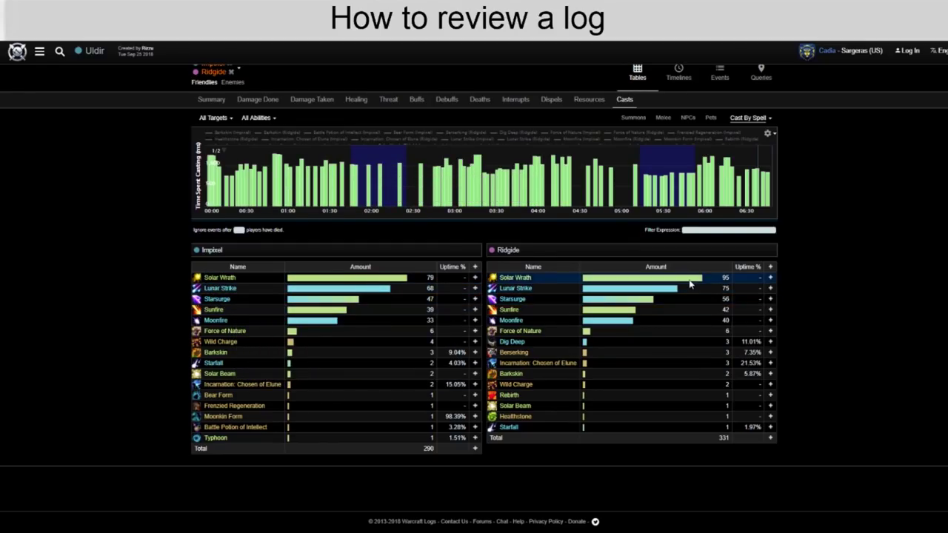
mouse_move(515, 306)
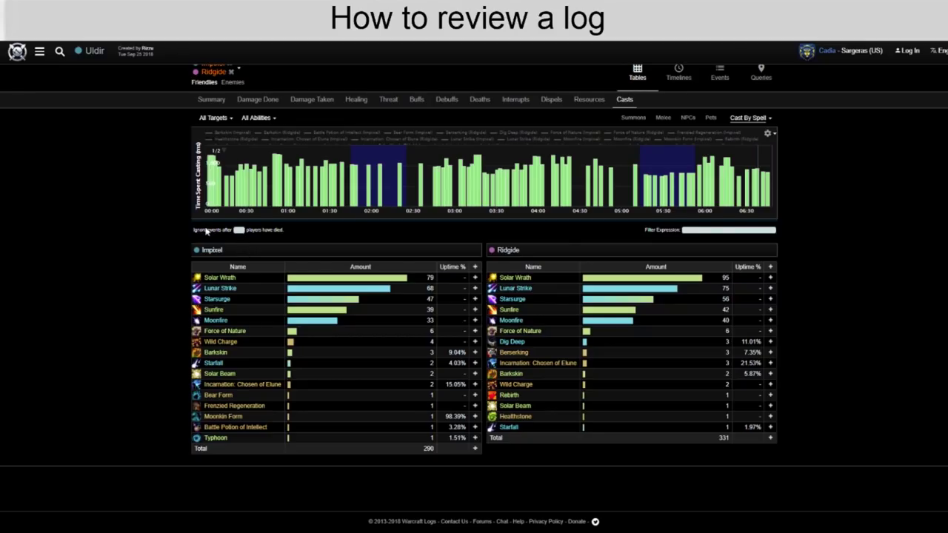
left_click(267, 104)
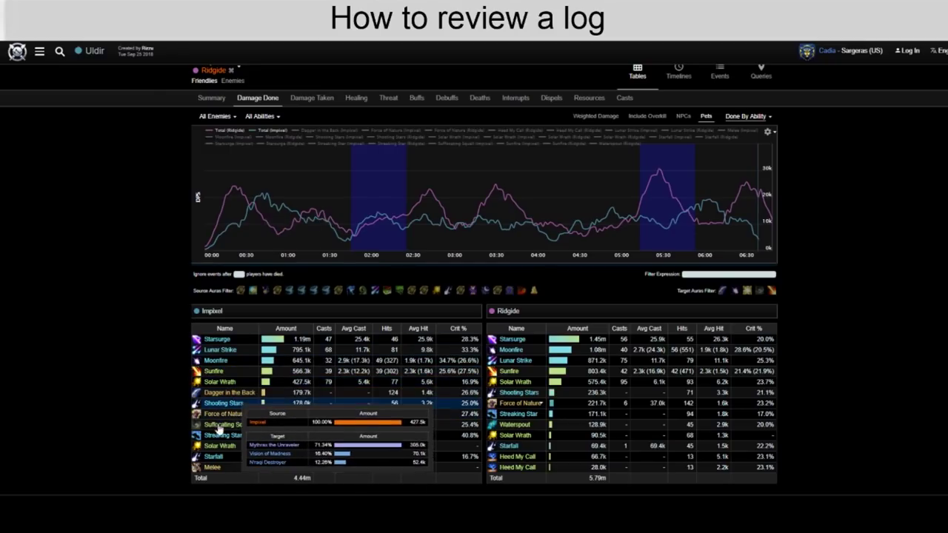
Limit Impixel's and Ridgide's damage to Mythrax the Unraveler and open the Mythrax Heroic Replay.
scroll(897, 287, "up", 1)
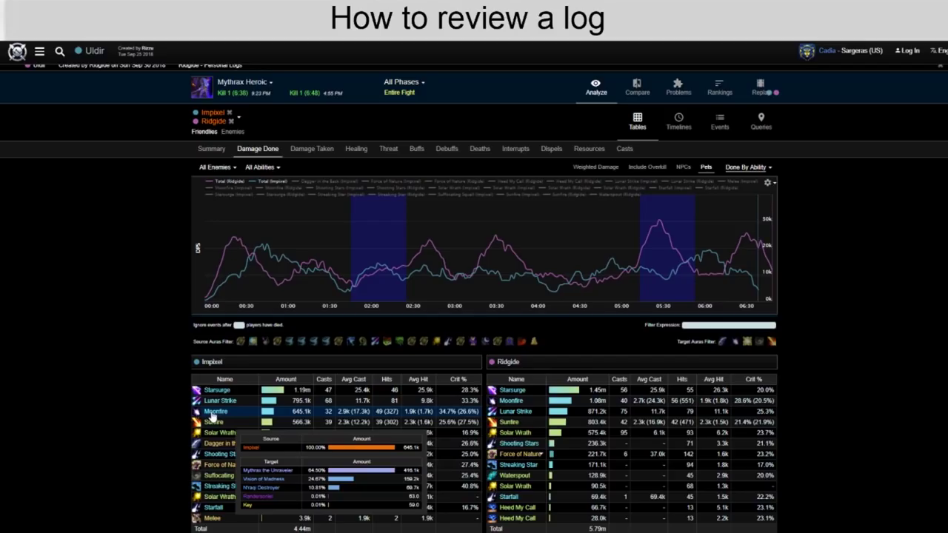
left_click(212, 182)
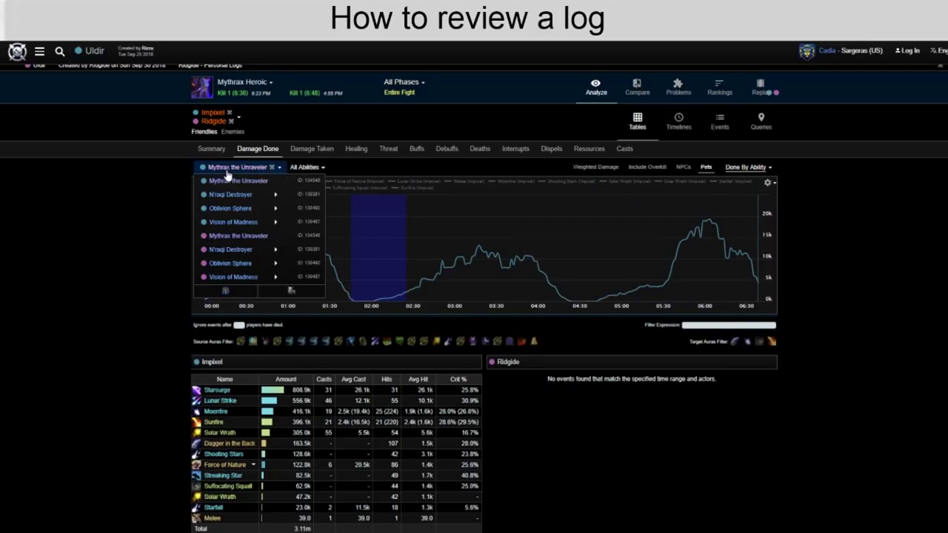
left_click(225, 234)
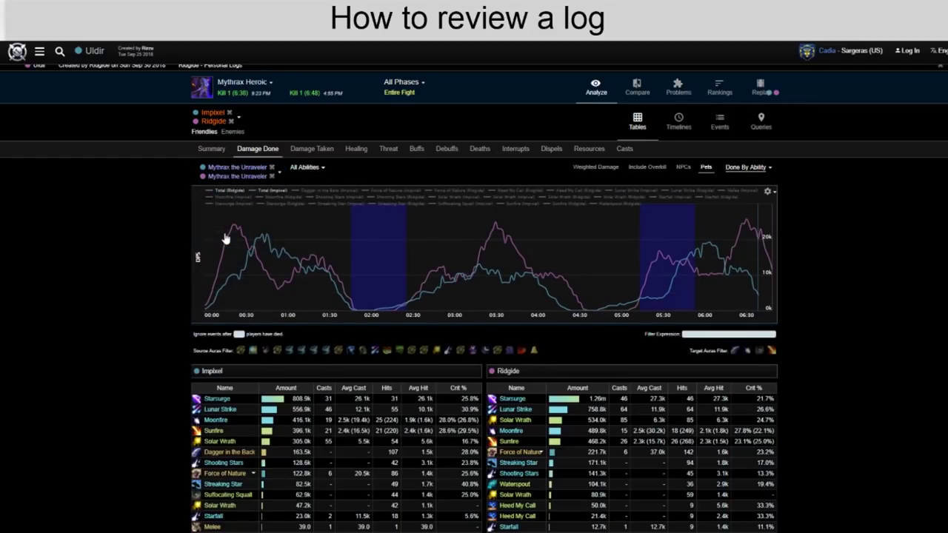
left_click(762, 91)
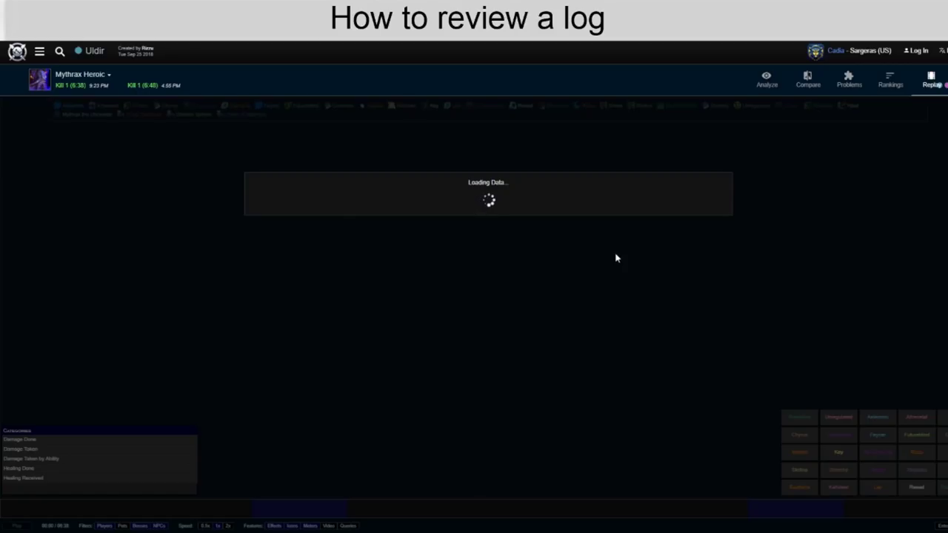
Return to Analyze, filter Damage Done to both logs' Mythrax the Unraveler, then show the Buffs comparison.
left_click(768, 80)
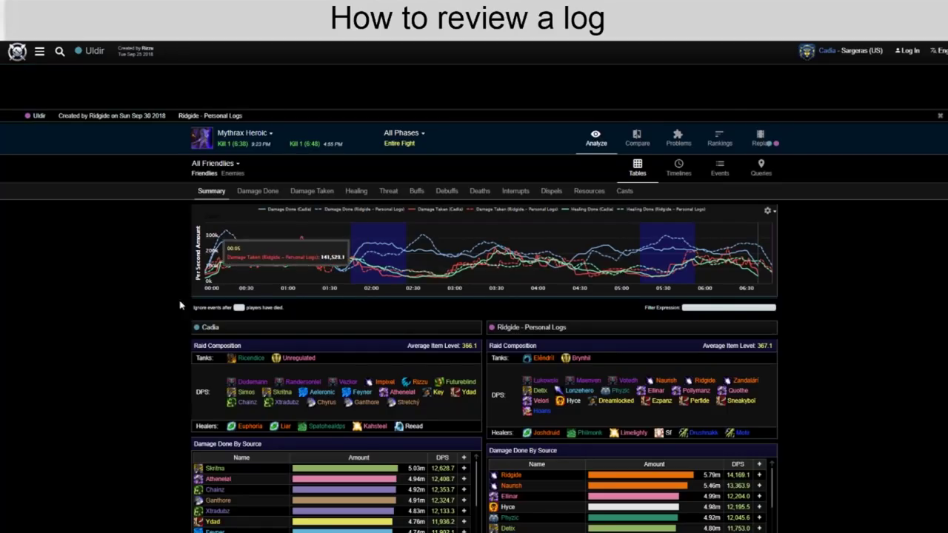
left_click(261, 194)
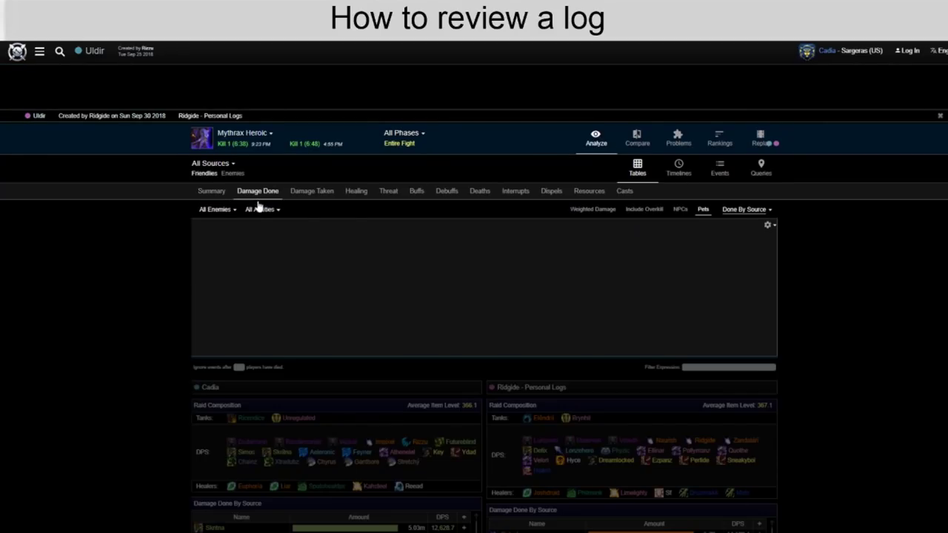
left_click(217, 210)
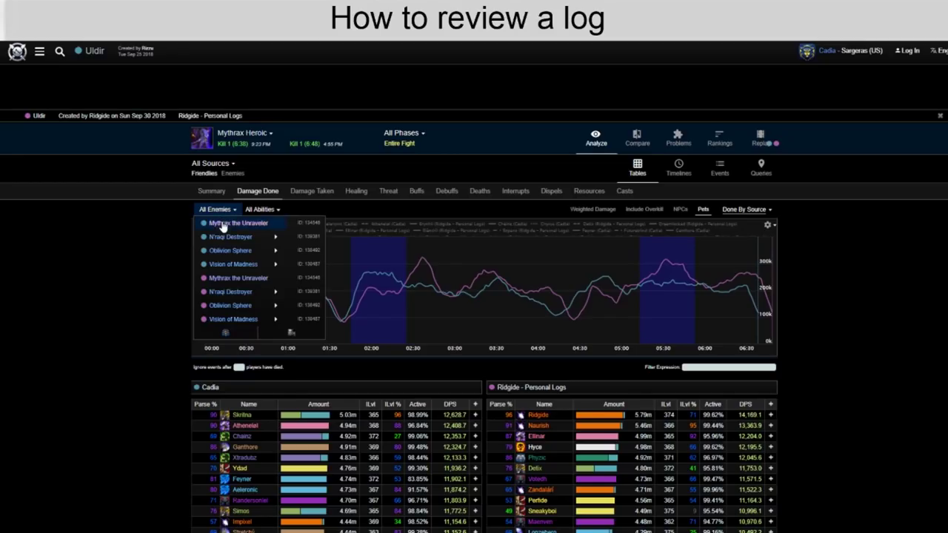
left_click(222, 223)
left_click(226, 212)
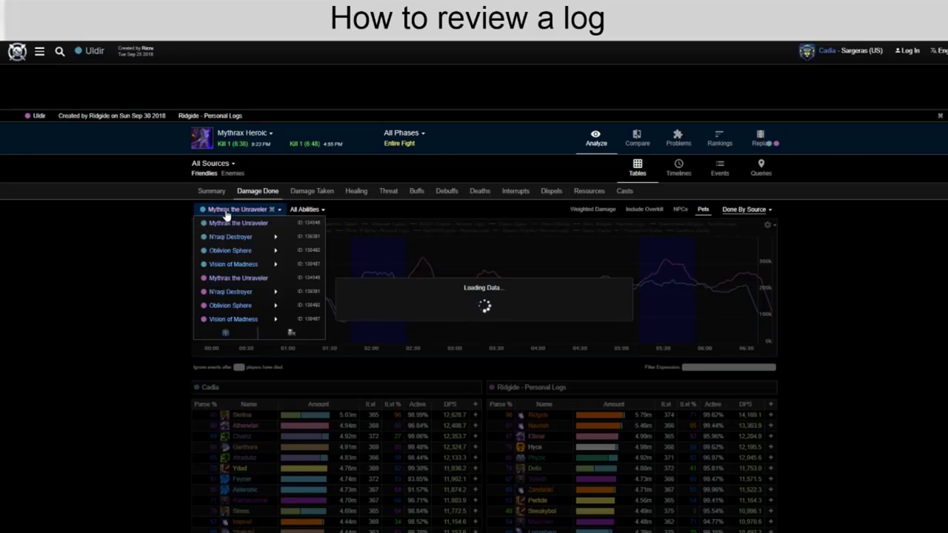
left_click(225, 278)
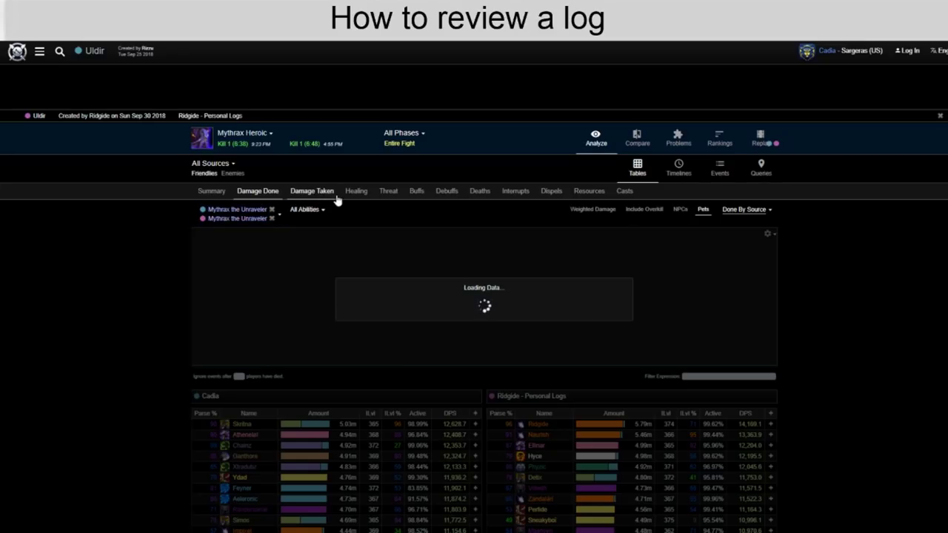
left_click(416, 193)
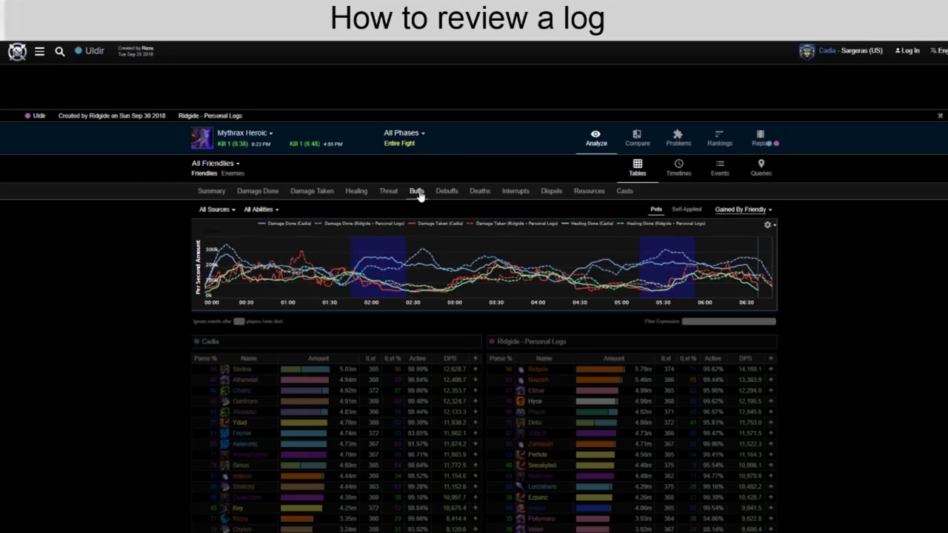
Show Impixel's and Ridgide's buff tables side by side.
left_click(222, 164)
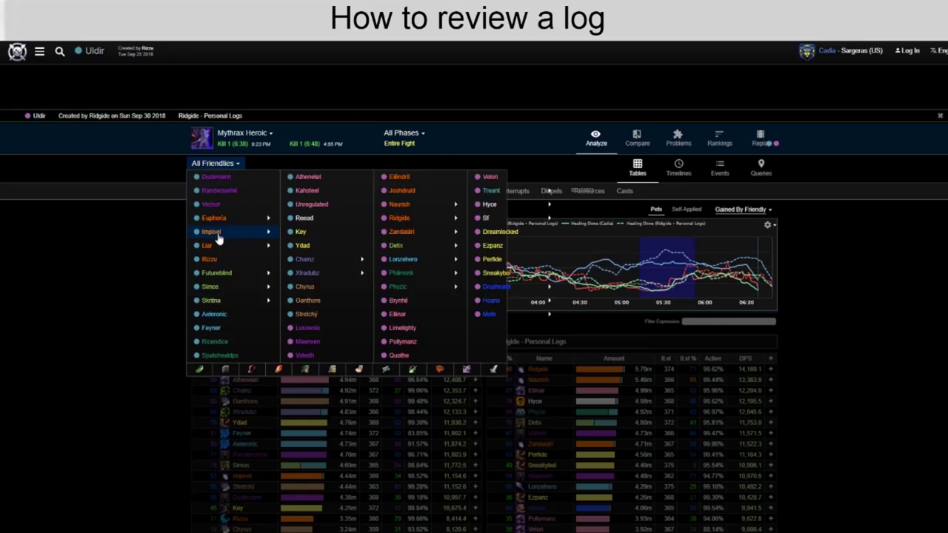
left_click(218, 235)
left_click(213, 164)
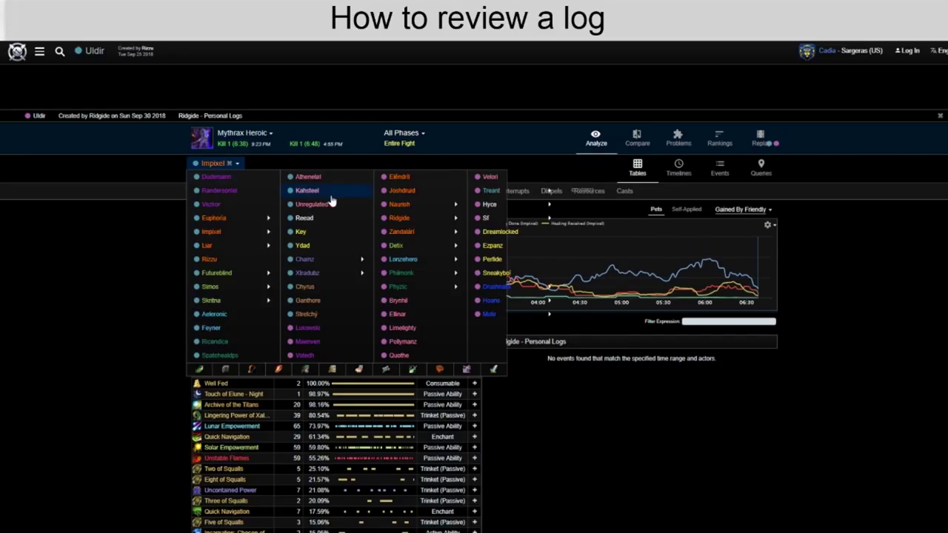
left_click(405, 218)
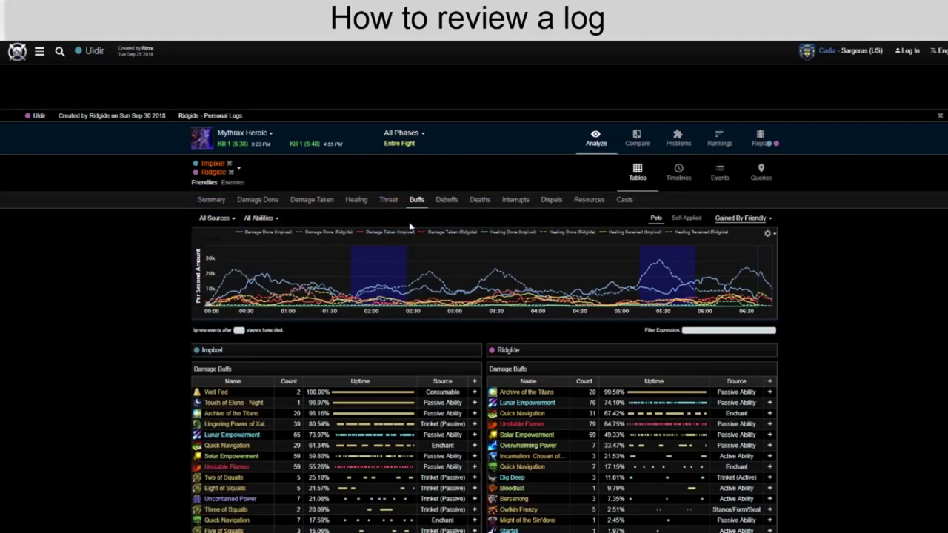
Filter the buffs to Time Warp to see its source, then clear the Time Warp filter.
scroll(175, 227, "down", 2)
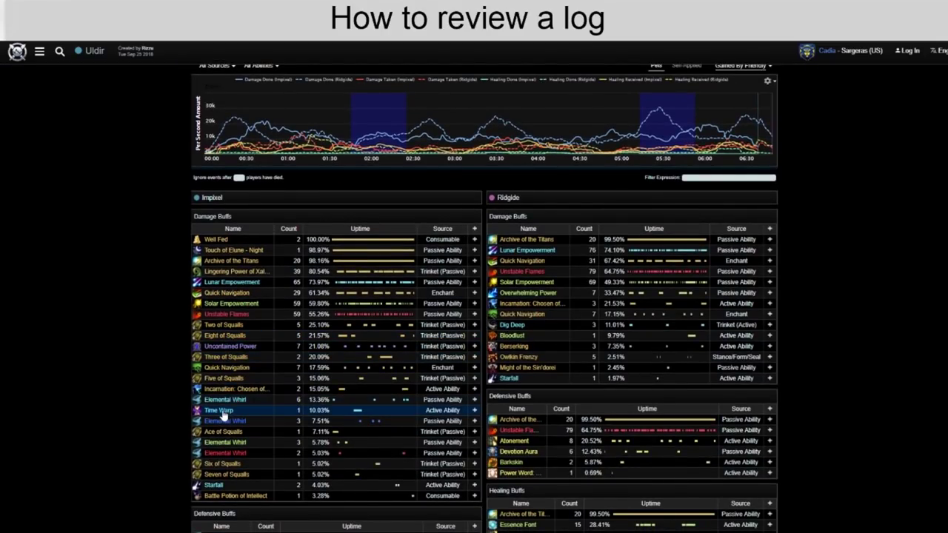
left_click(222, 412)
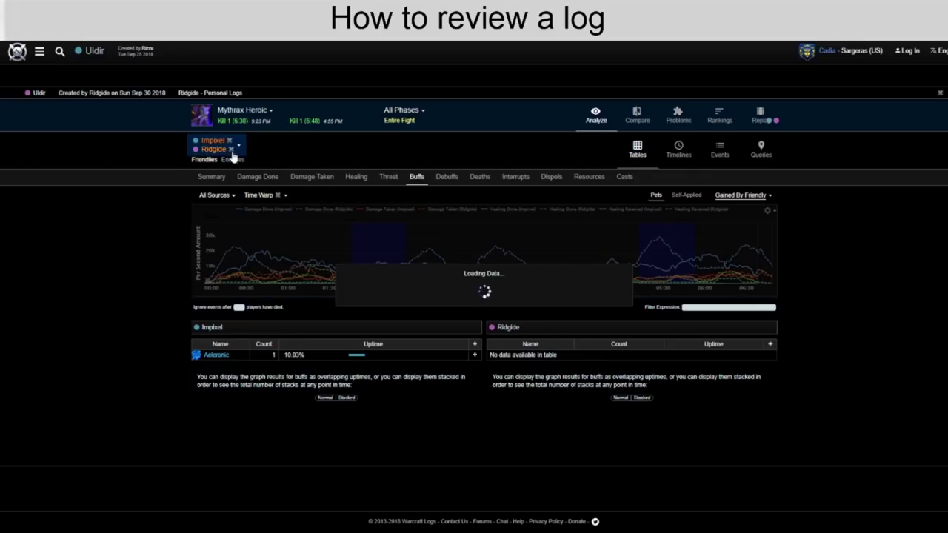
left_click(278, 195)
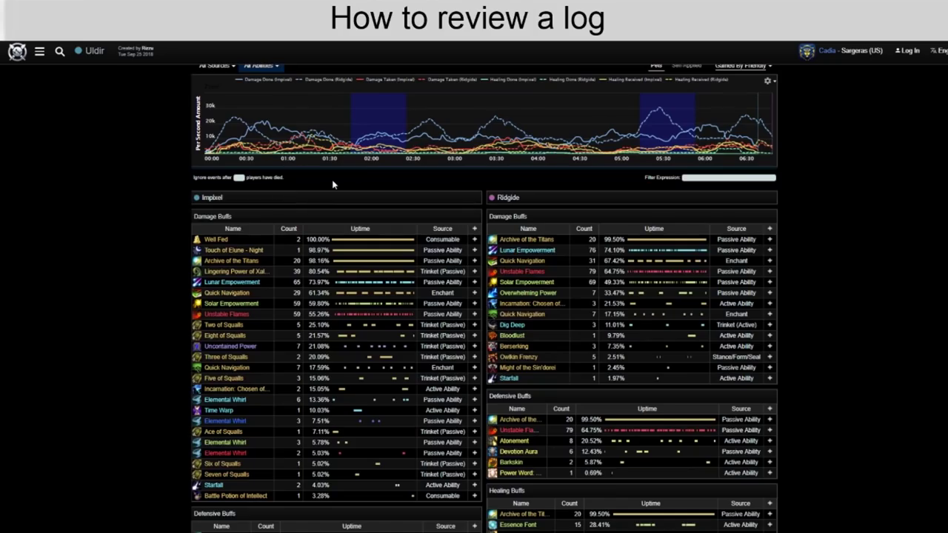
Filter the two druids' buff comparison to Incarnation: Chosen of Elune.
left_click(528, 293)
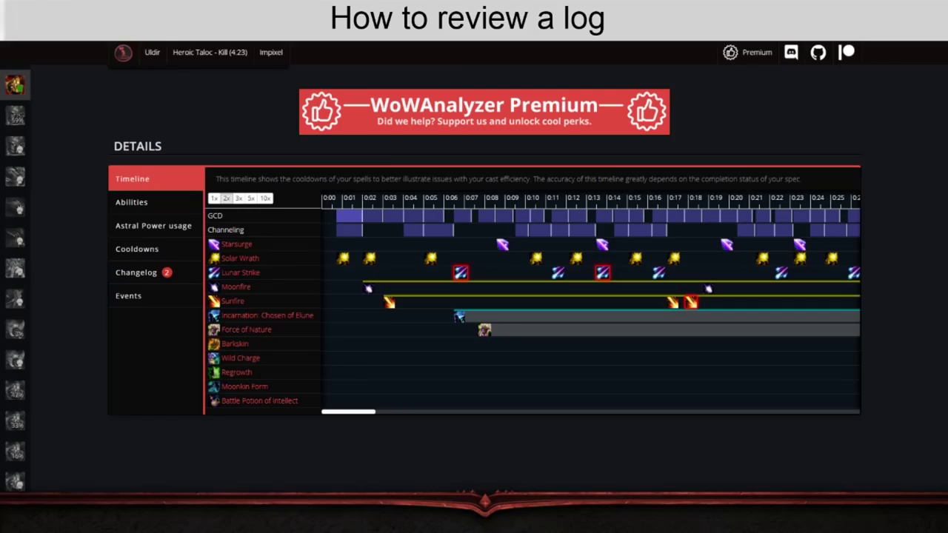
Open Impixel's Heroic Taloc Checklist and scroll to the Always be casting check at 14.91% downtime.
scroll(274, 141, "up", 2)
scroll(279, 124, "up", 9)
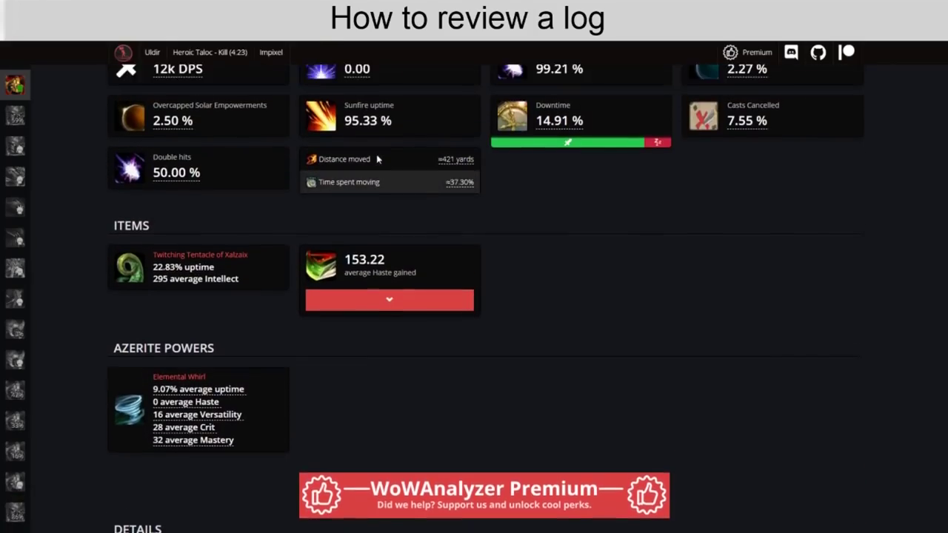
scroll(377, 160, "up", 4)
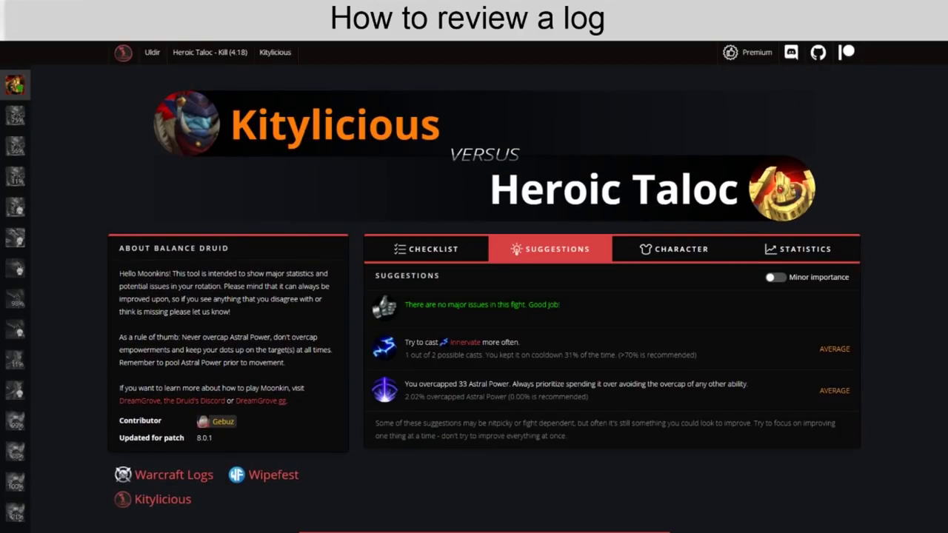
left_click(466, 251)
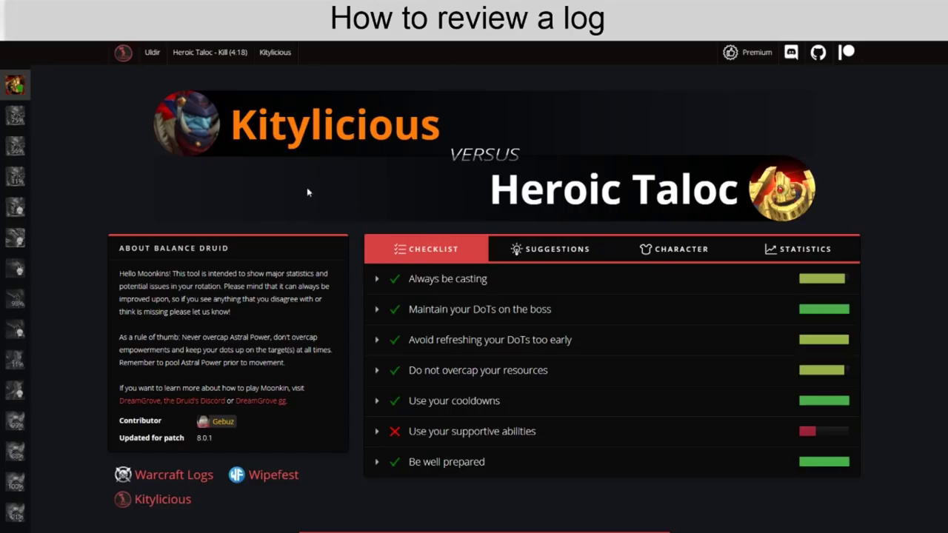
scroll(274, 174, "down", 4)
scroll(274, 174, "down", 3)
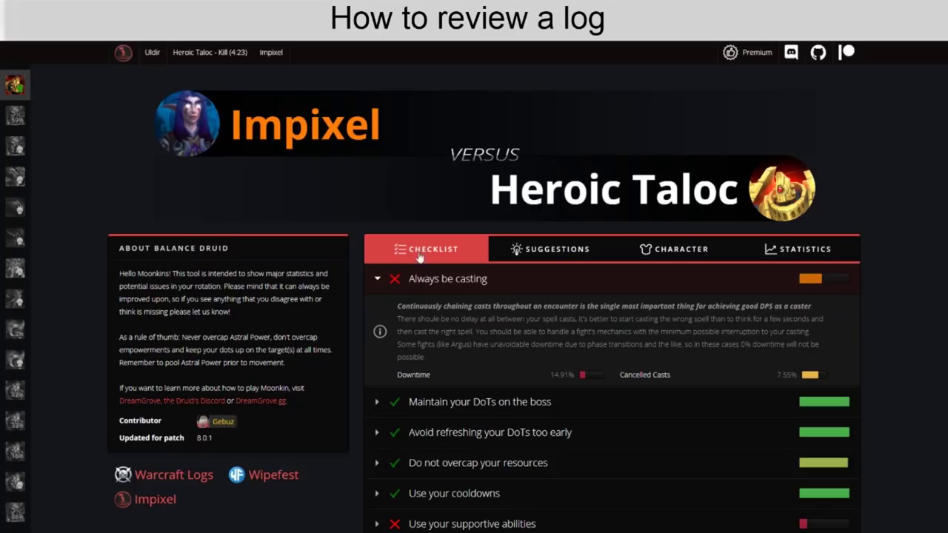
Scroll down to the Statistics section, then check this fight's buffs in Warcraft Logs.
scroll(344, 290, "down", 3)
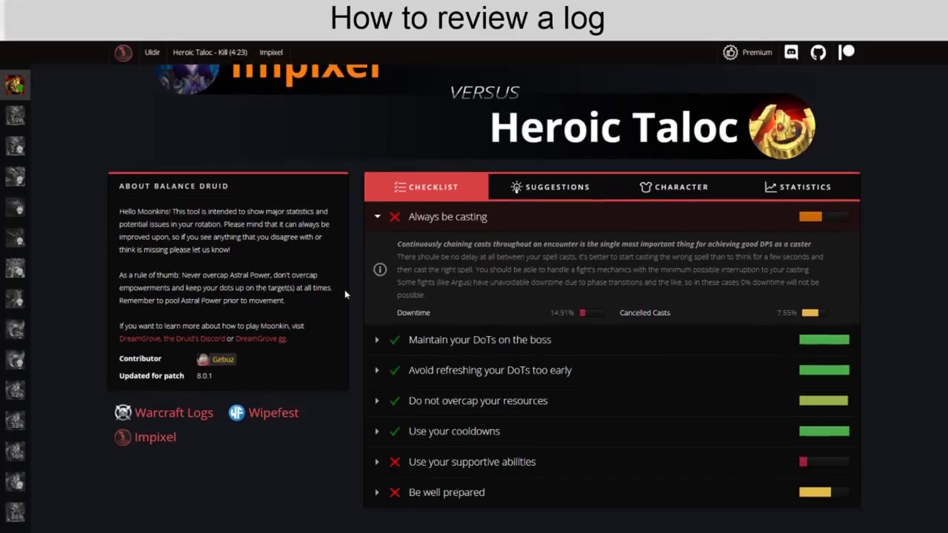
scroll(341, 266, "down", 2)
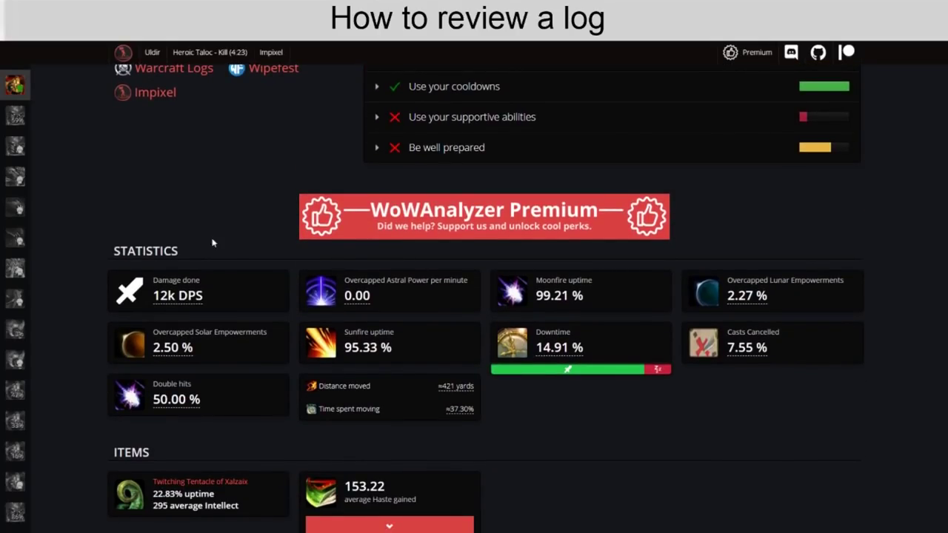
left_click(178, 68)
Scroll down the Heroic Taloc report toward the Details cast timeline.
scroll(459, 244, "down", 6)
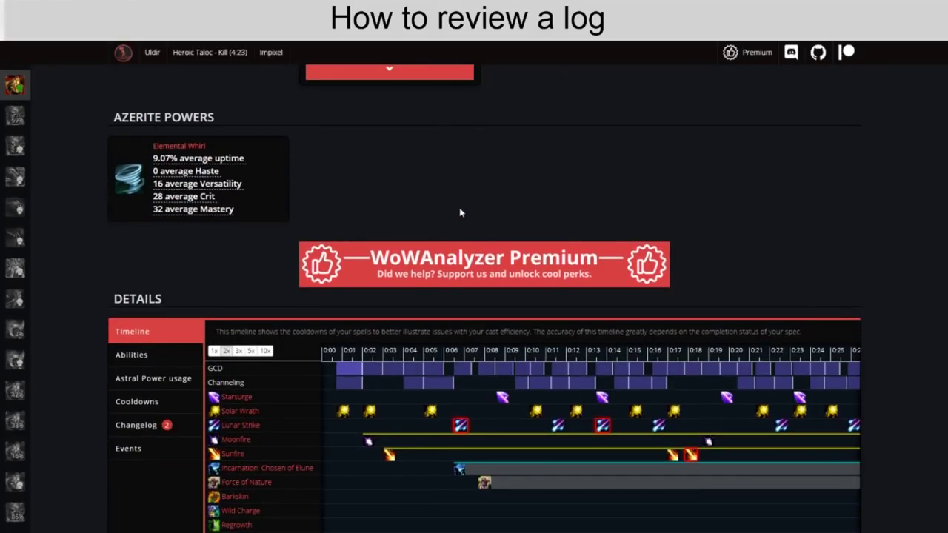
scroll(462, 213, "down", 3)
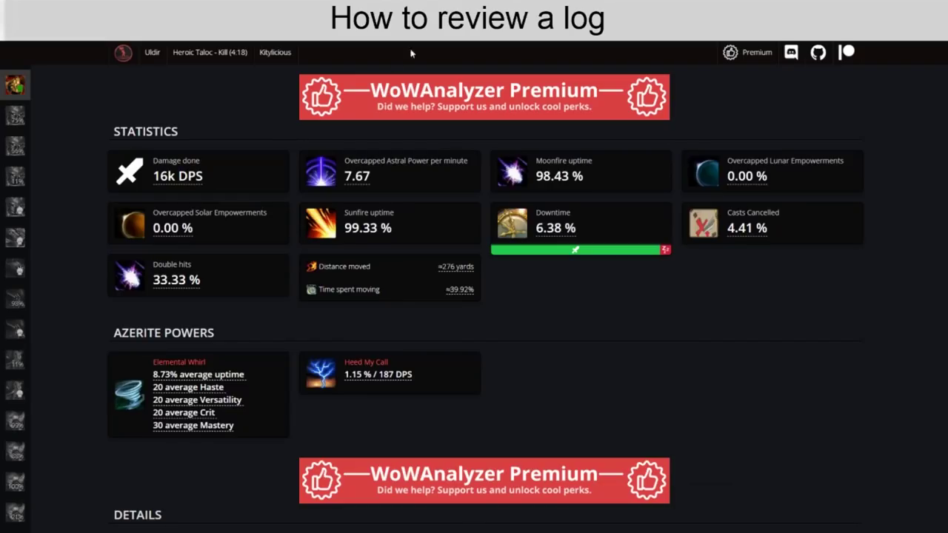
scroll(156, 326, "down", 4)
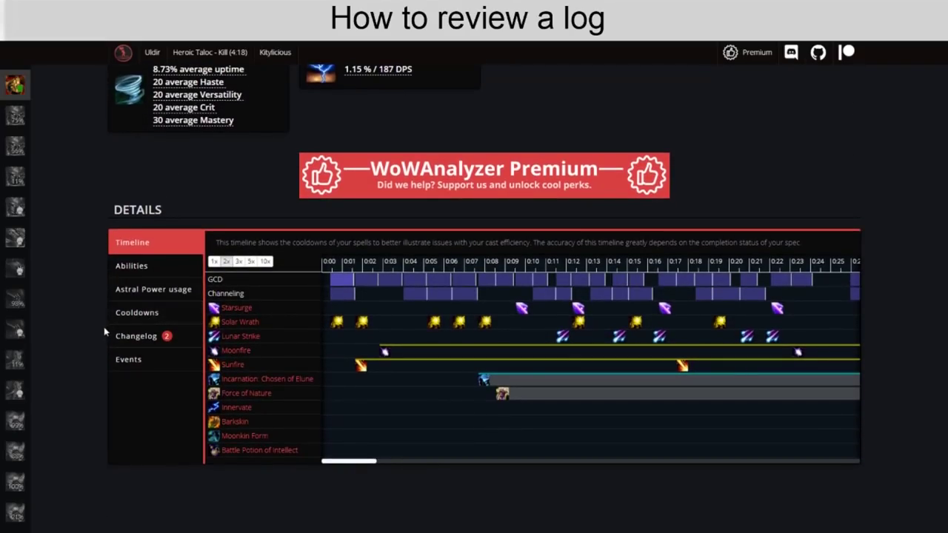